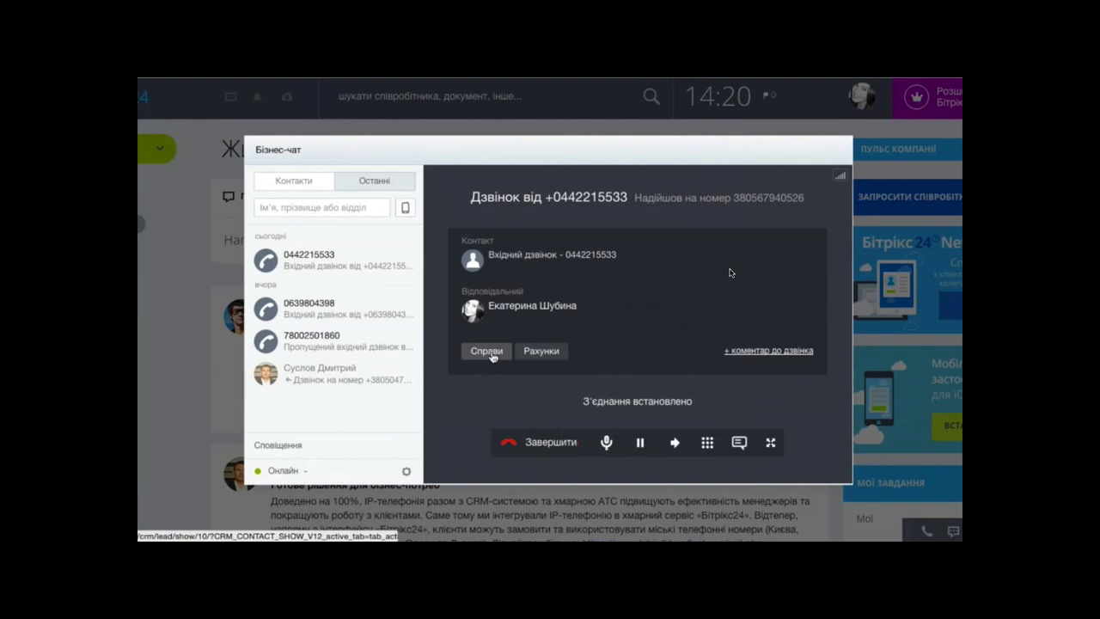
- Open the incoming call's lead and start a new contact based on it
left_click(487, 351)
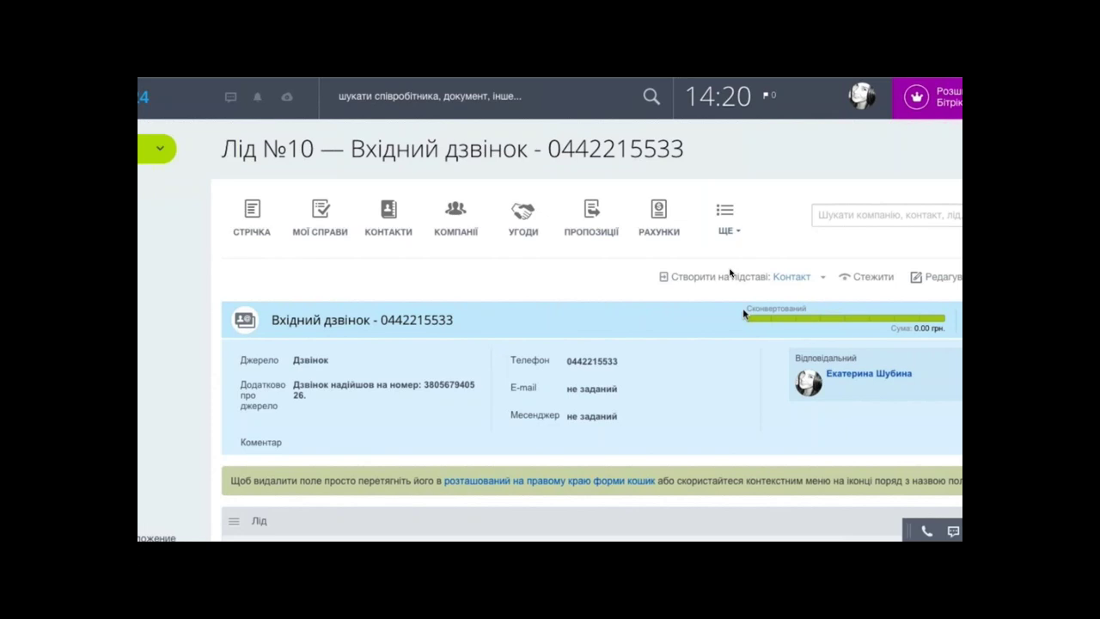
left_click(791, 277)
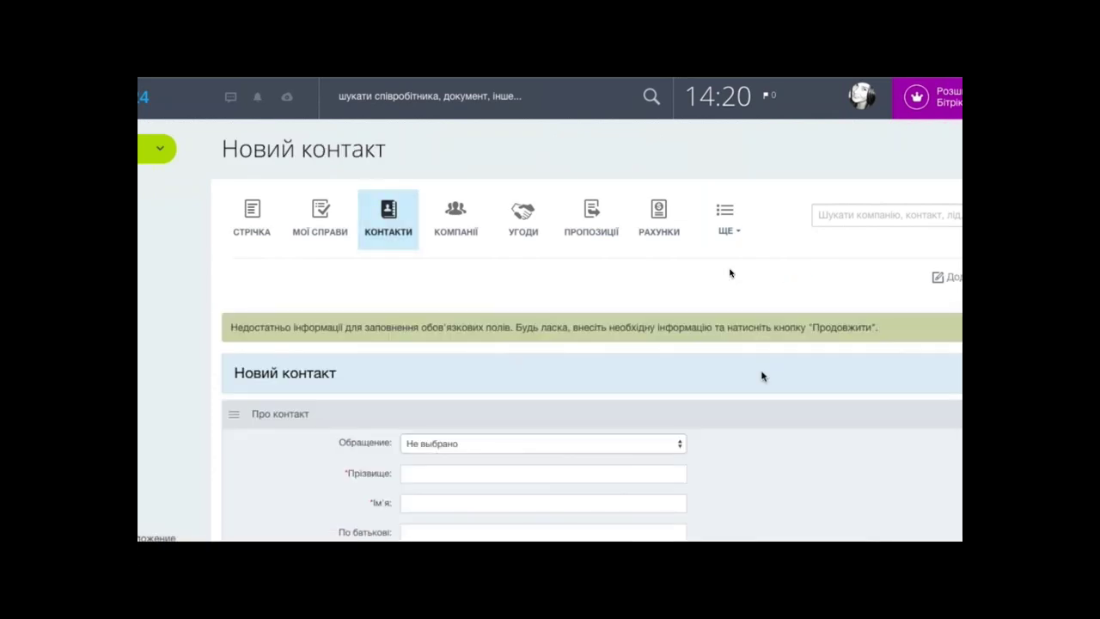
scroll(762, 386, "down", 1)
scroll(761, 390, "down", 3)
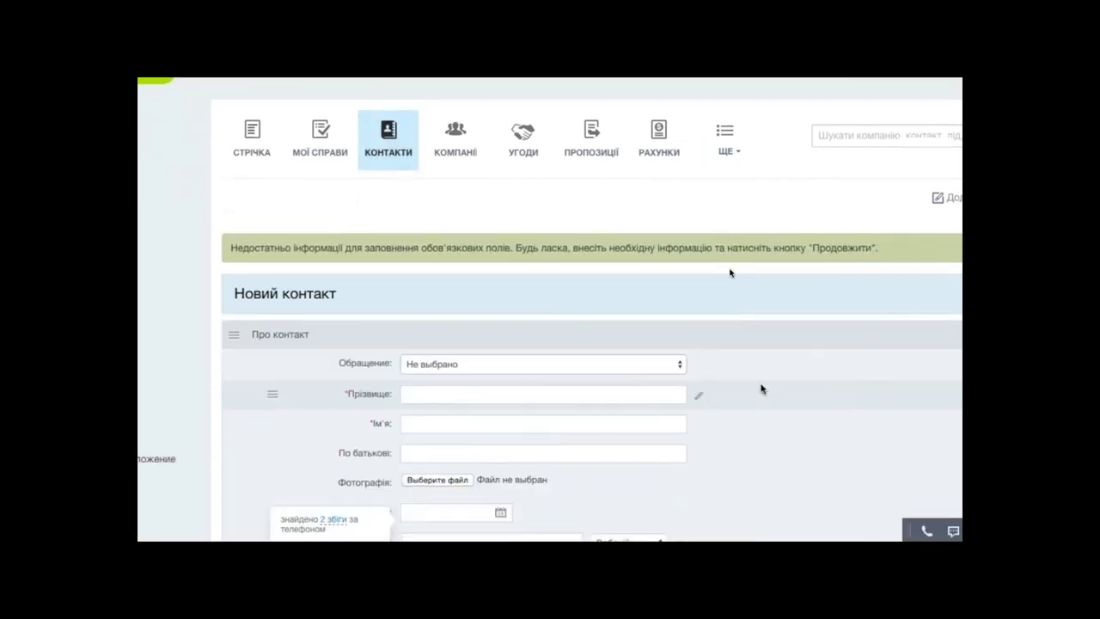
- Enter the caller's surname and first name, then save the new contact
left_click(442, 298)
left_click(466, 329)
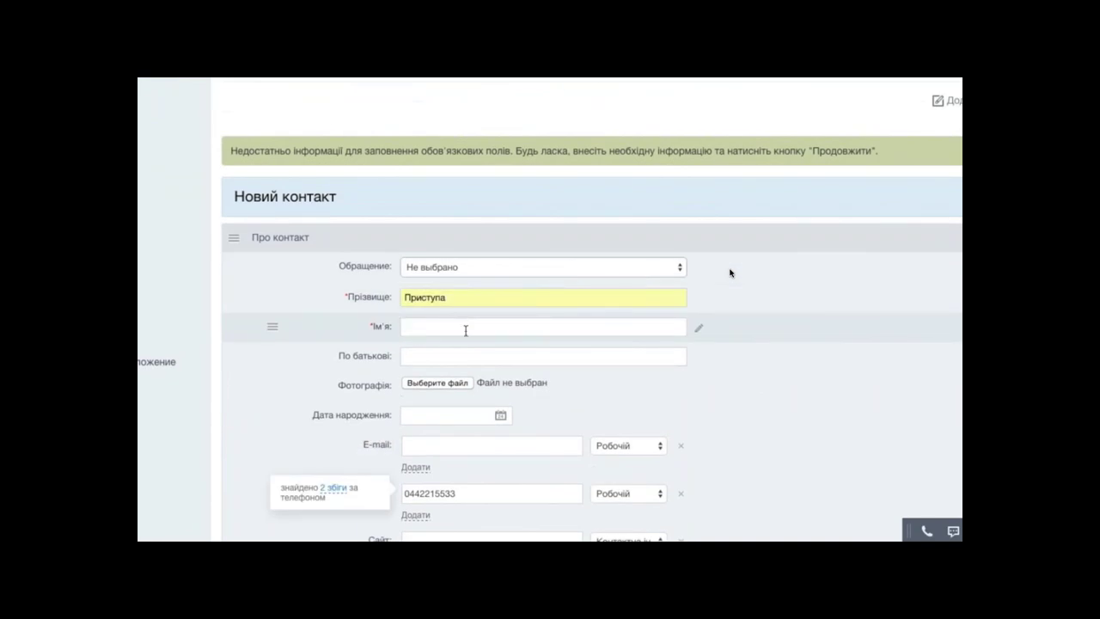
scroll(458, 361, "down", 5)
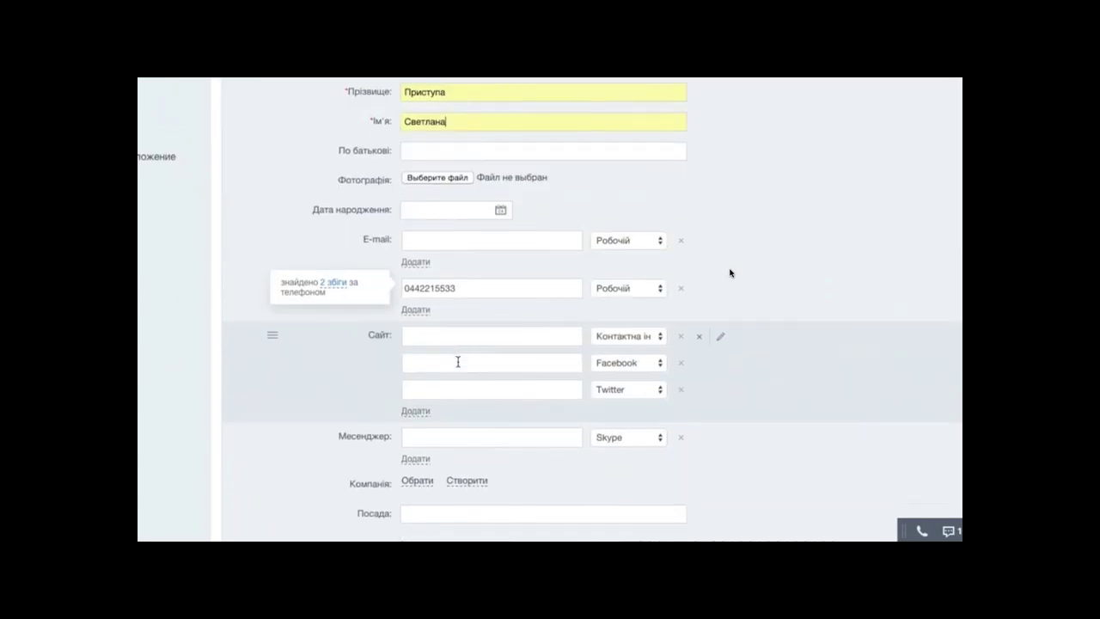
scroll(458, 361, "down", 8)
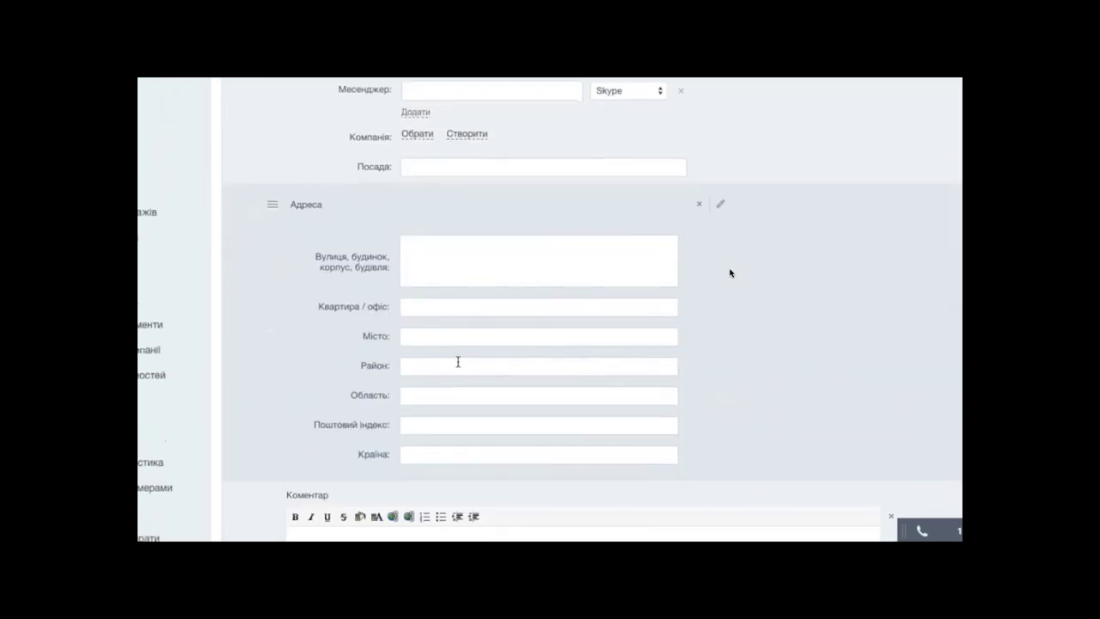
scroll(458, 366, "down", 13)
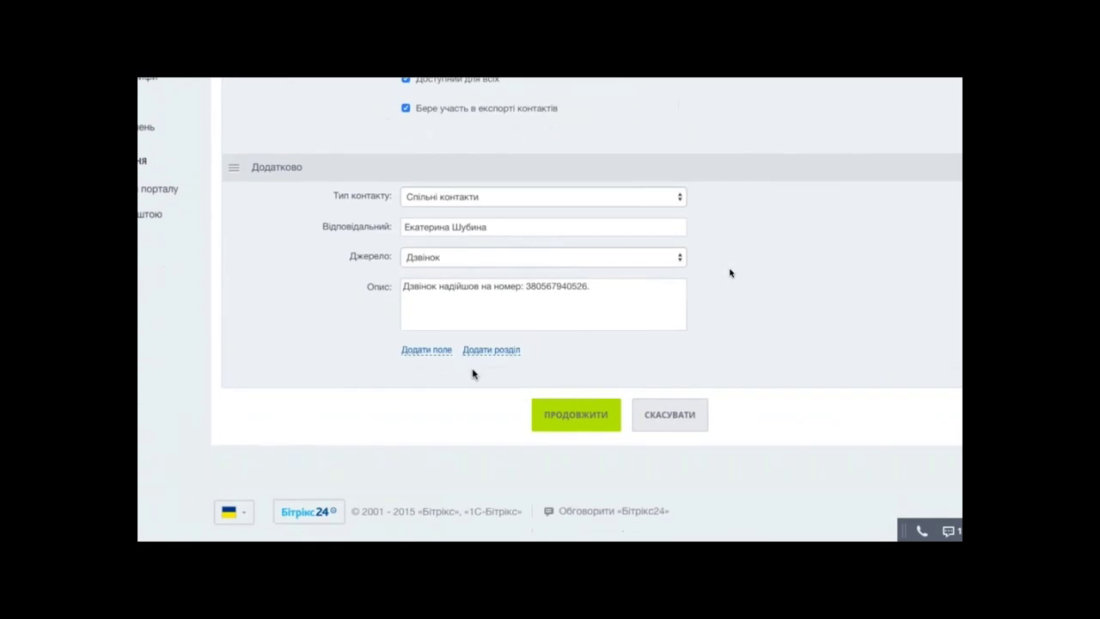
left_click(556, 418)
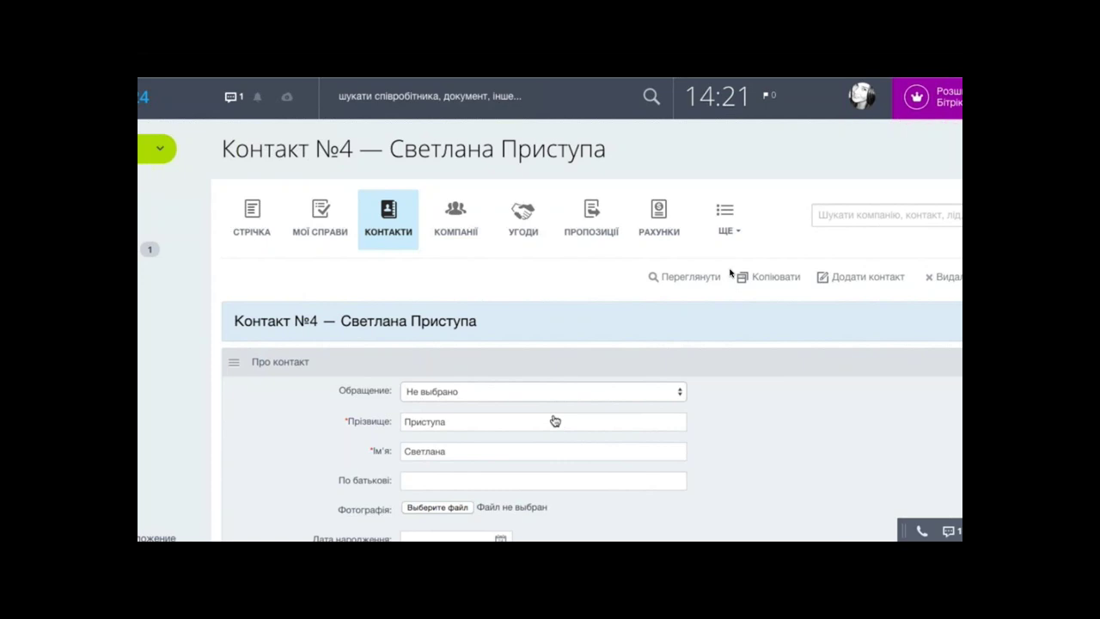
- Open the new contact's card from the КОНТАКТИ list to check its phone and source Дзвінок
left_click(384, 217)
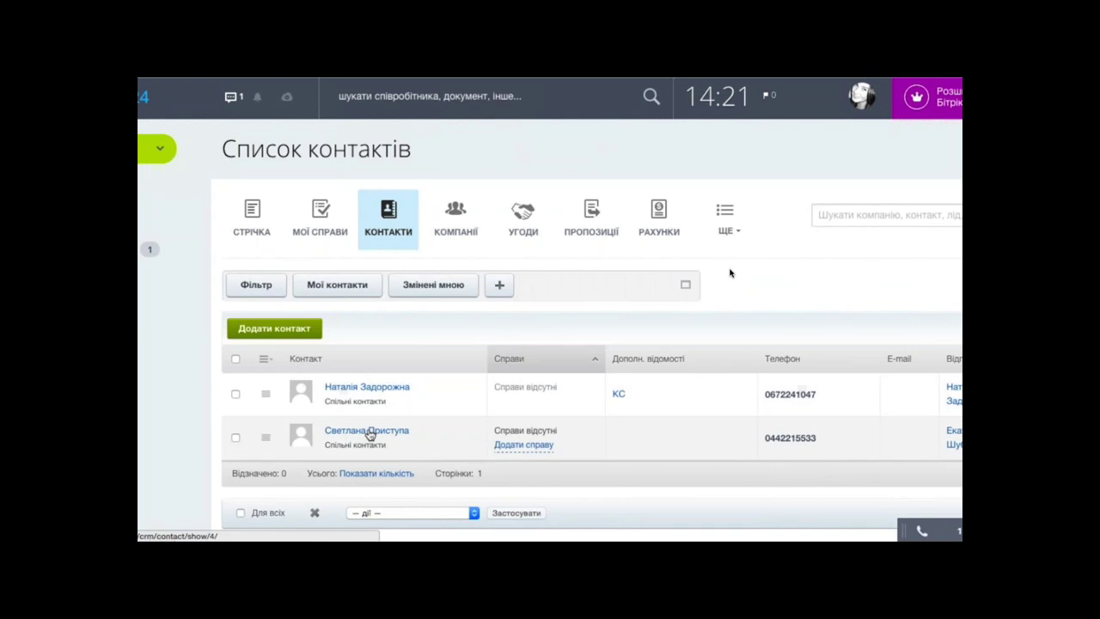
left_click(368, 433)
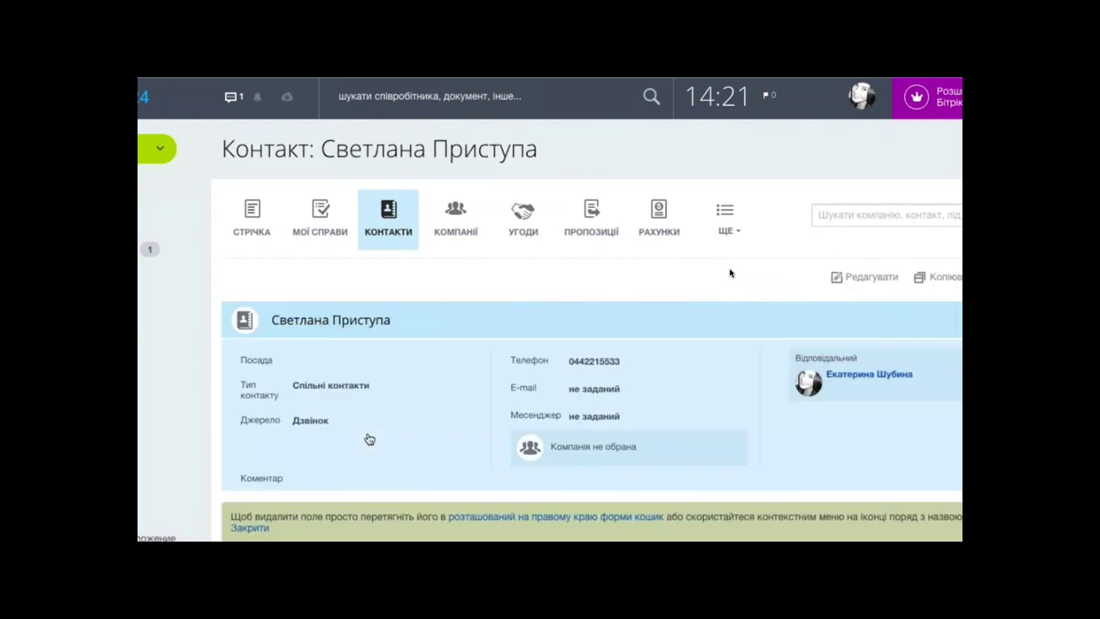
scroll(369, 438, "down", 2)
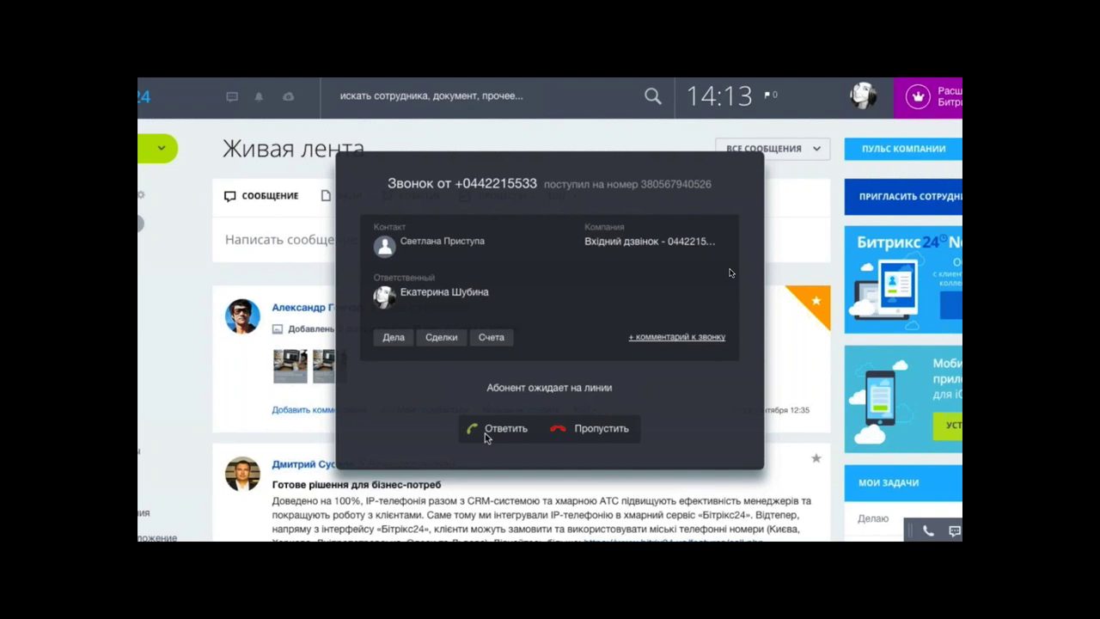
- Answer the incoming call from the recognised contact, then end it
left_click(489, 436)
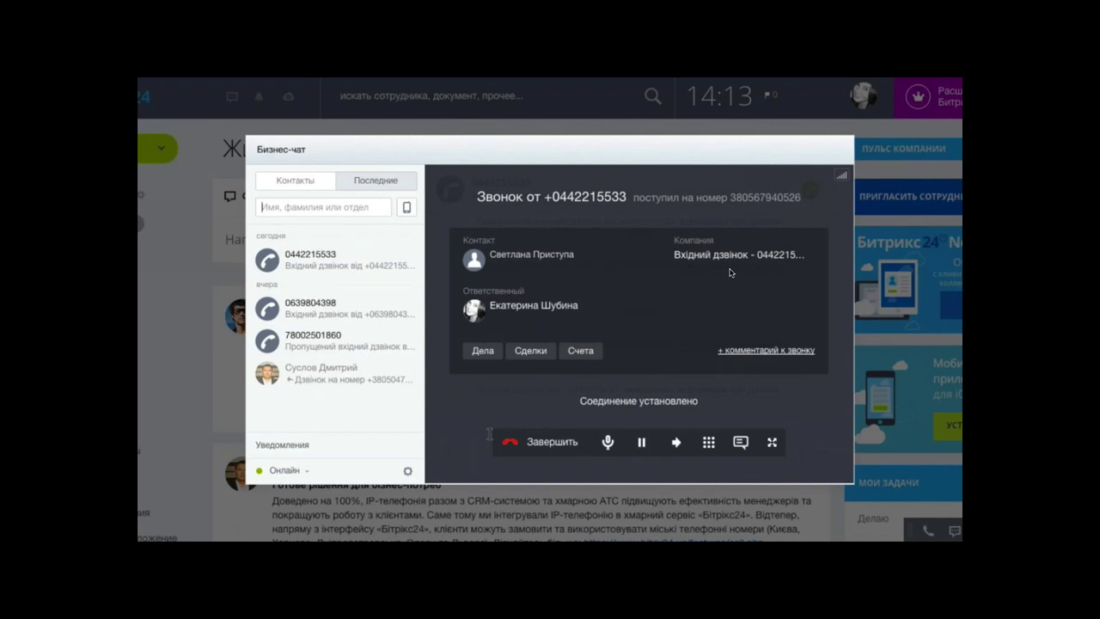
left_click(533, 445)
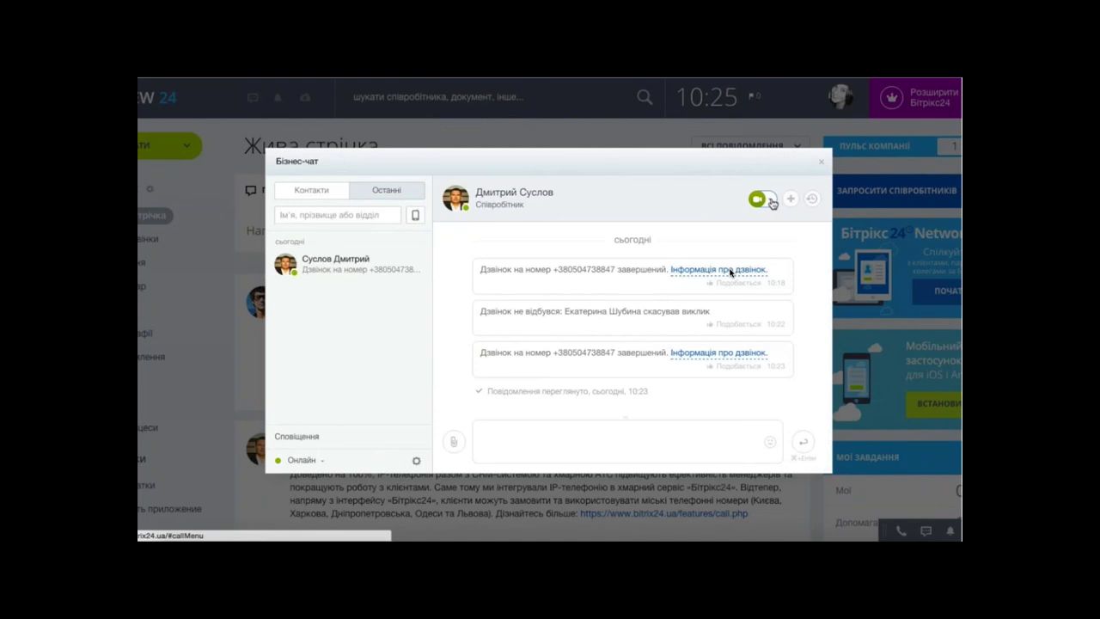
- Call the colleague's mobile number from their chat, then end the call
left_click(771, 202)
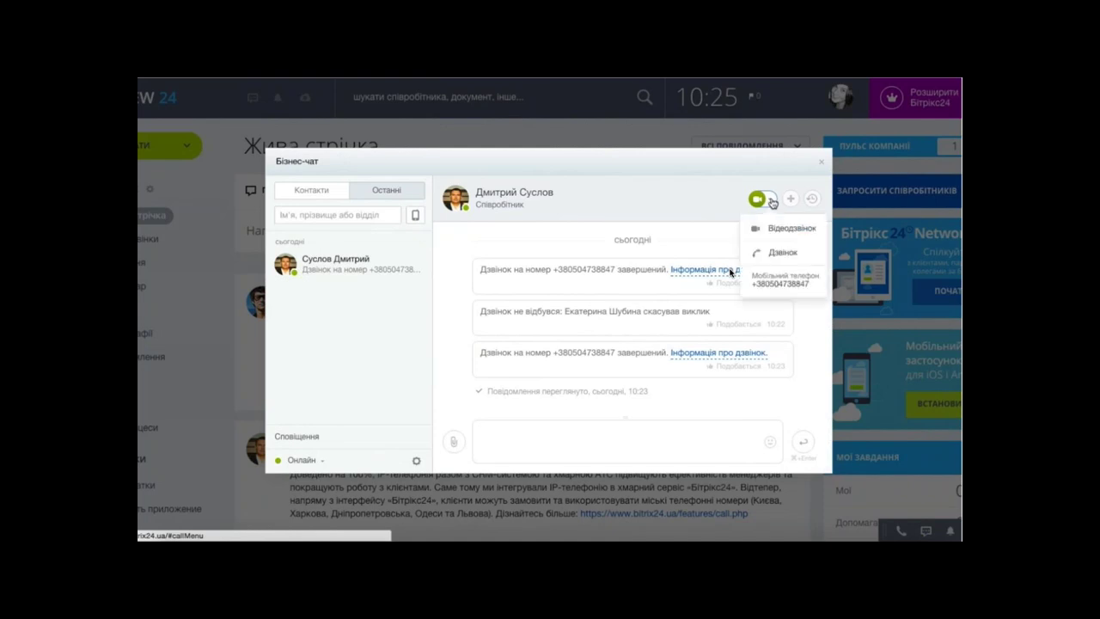
left_click(767, 282)
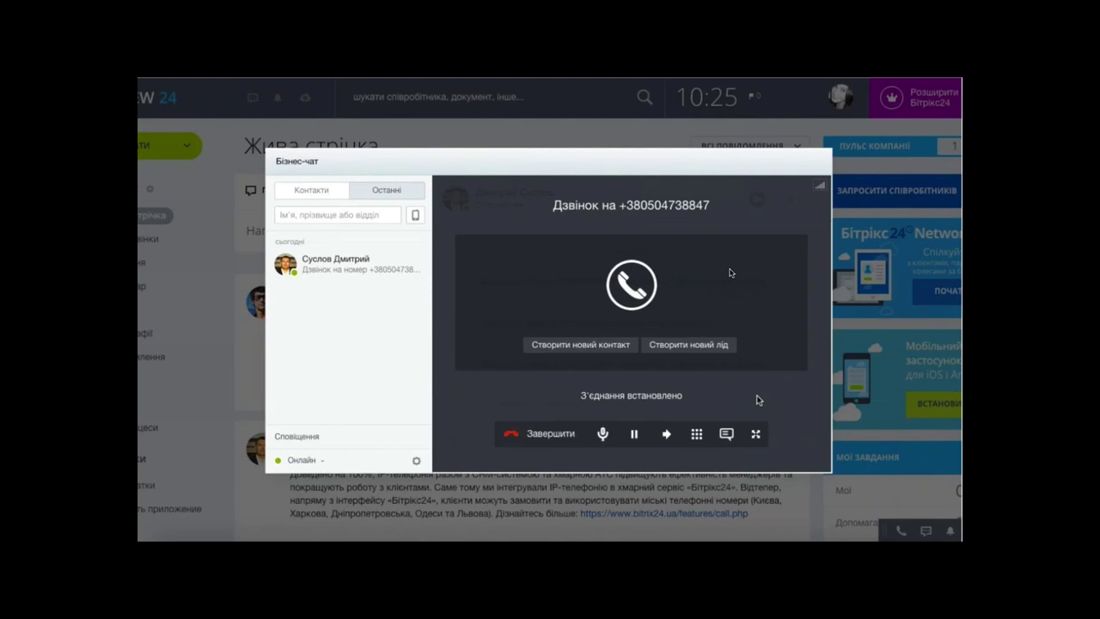
left_click(551, 434)
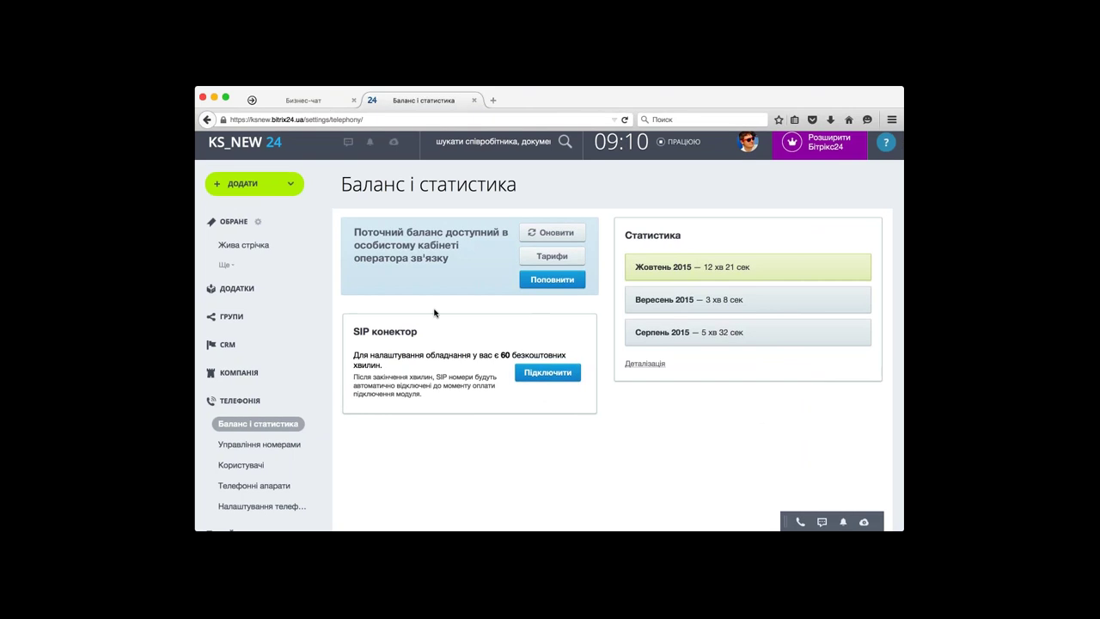
- Go to the Телефонія → Управління номерами page
double_click(485, 376)
scroll(549, 327, "down", 1)
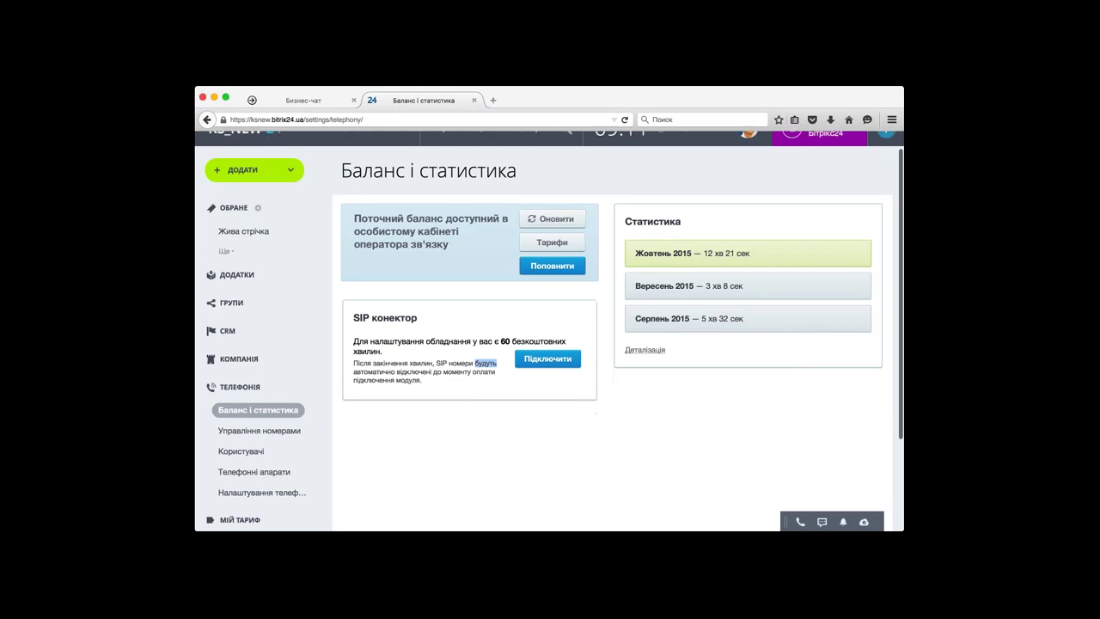
scroll(550, 331, "down", 3)
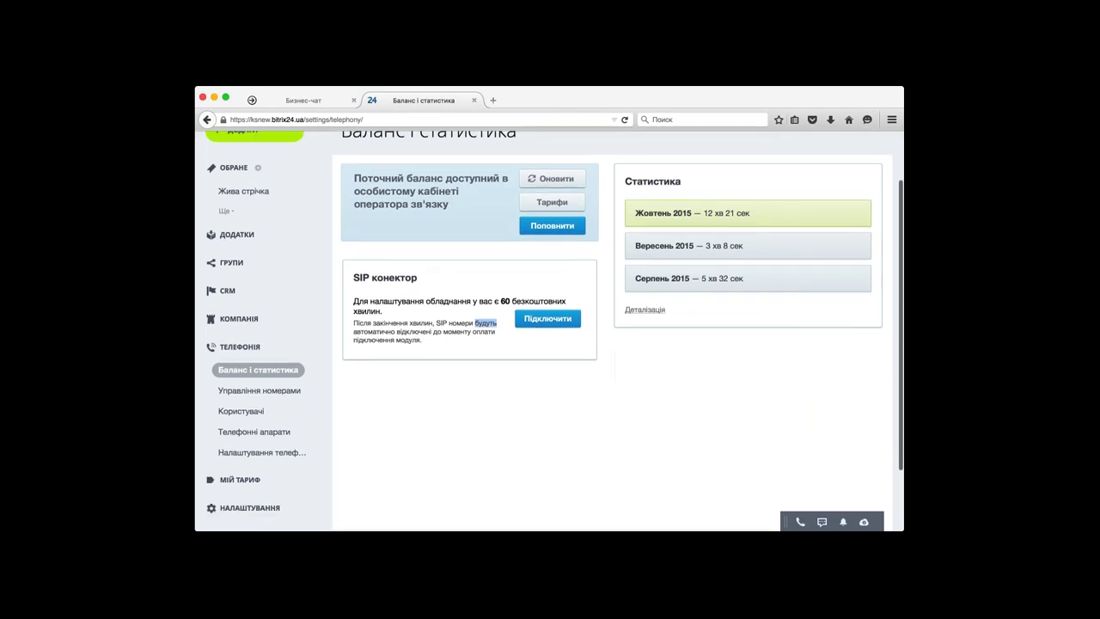
left_click(303, 391)
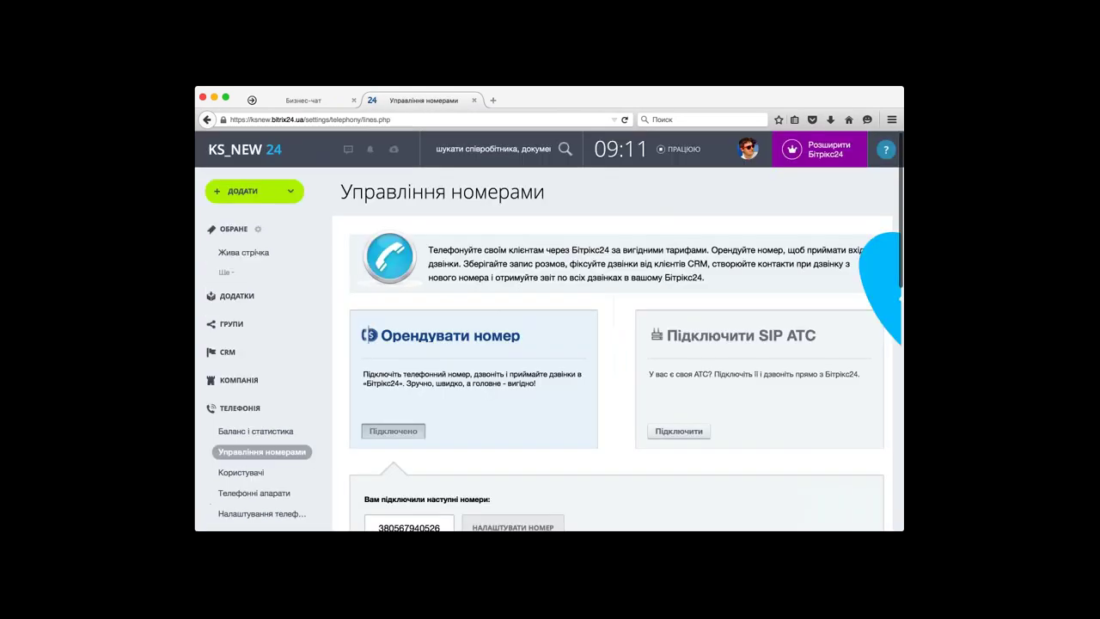
- Bring up the НАЛАШТУВАТИ НОМЕР settings for the first connected number
scroll(390, 417, "down", 5)
scroll(555, 330, "down", 3)
scroll(550, 331, "up", 1)
scroll(550, 331, "up", 1)
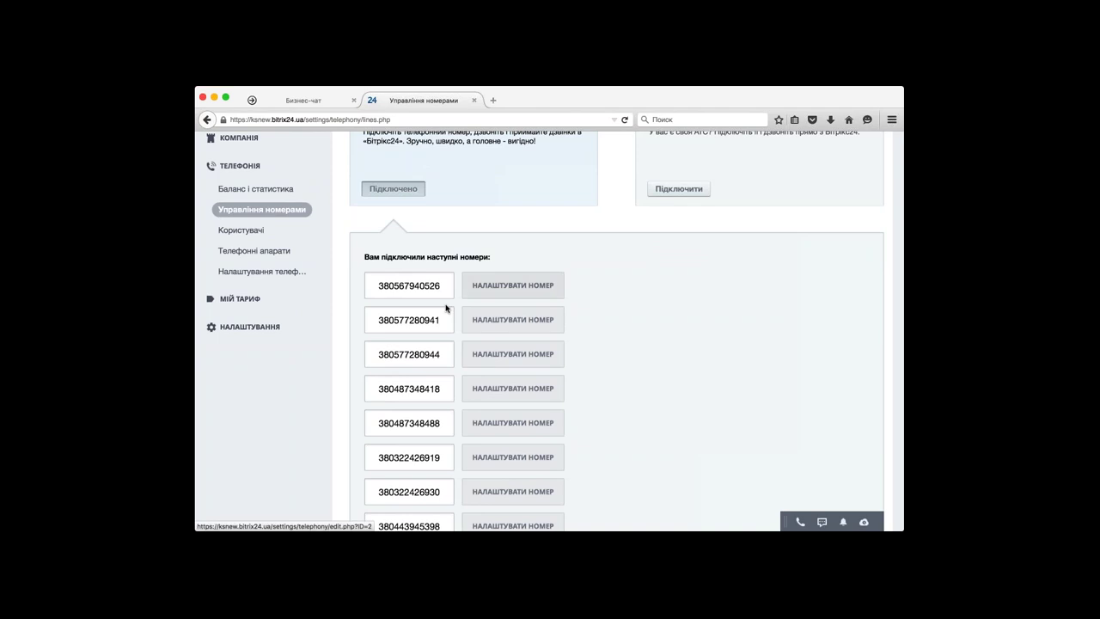
scroll(451, 313, "up", 1)
left_click(486, 309)
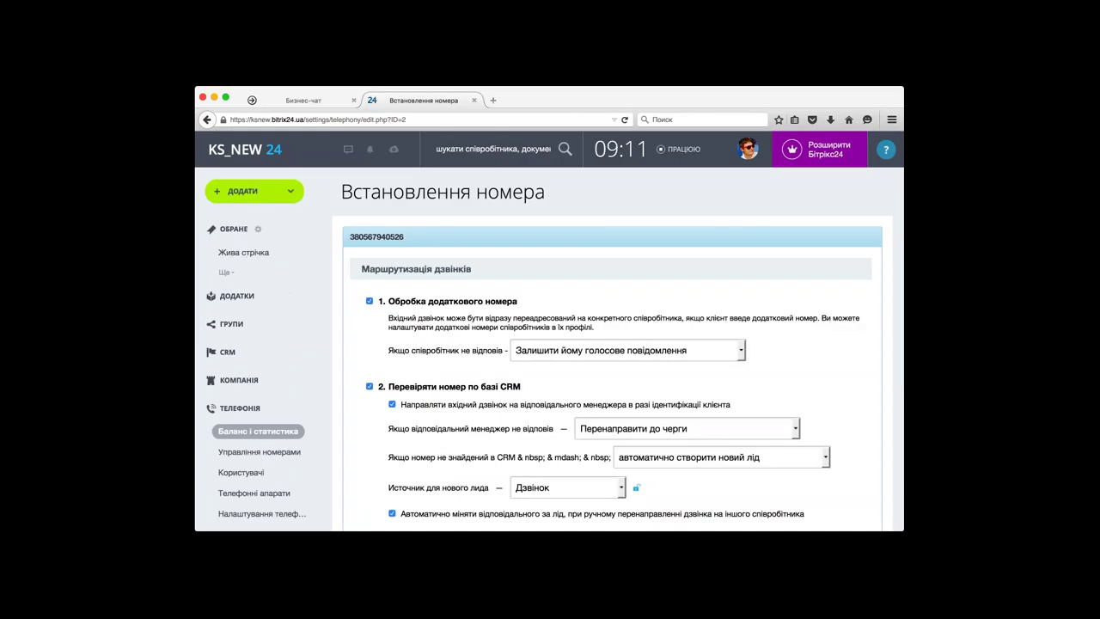
scroll(549, 327, "down", 4)
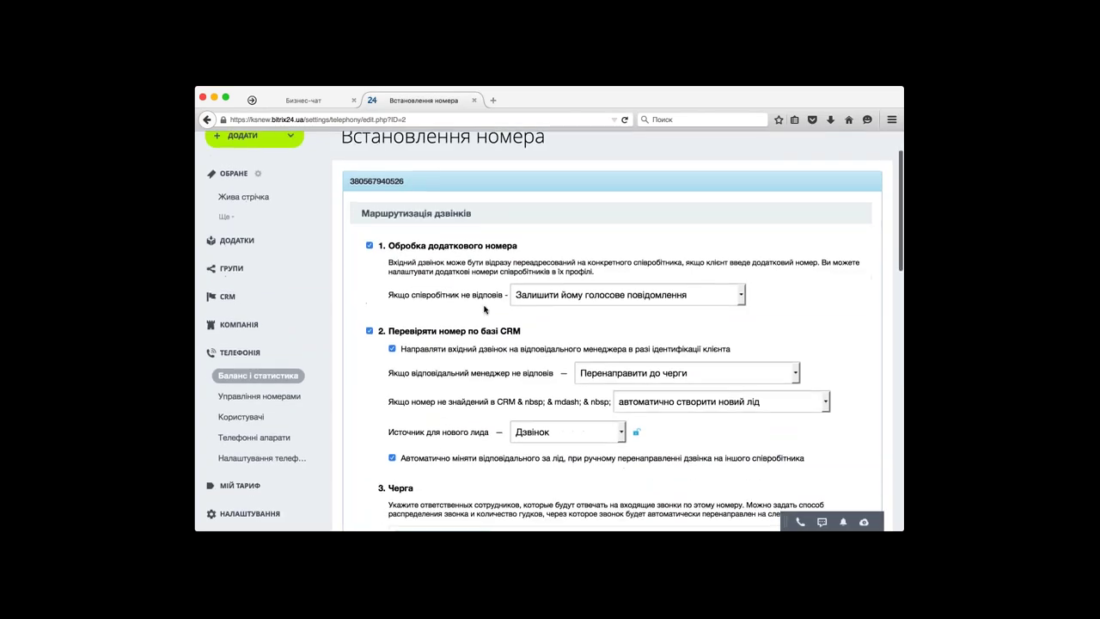
scroll(550, 331, "down", 4)
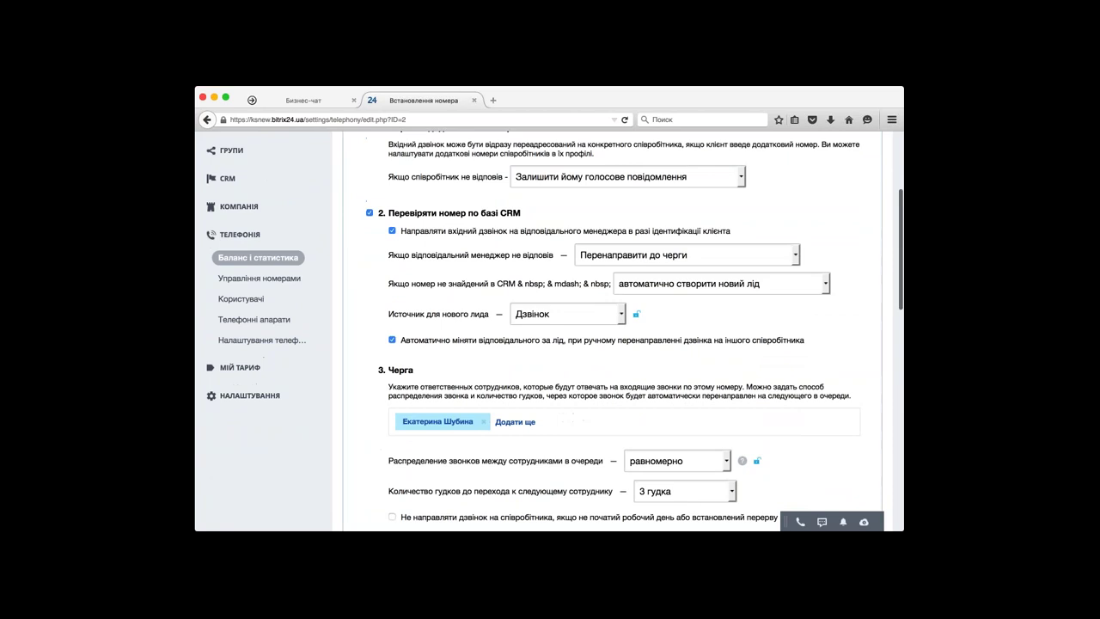
scroll(550, 331, "down", 8)
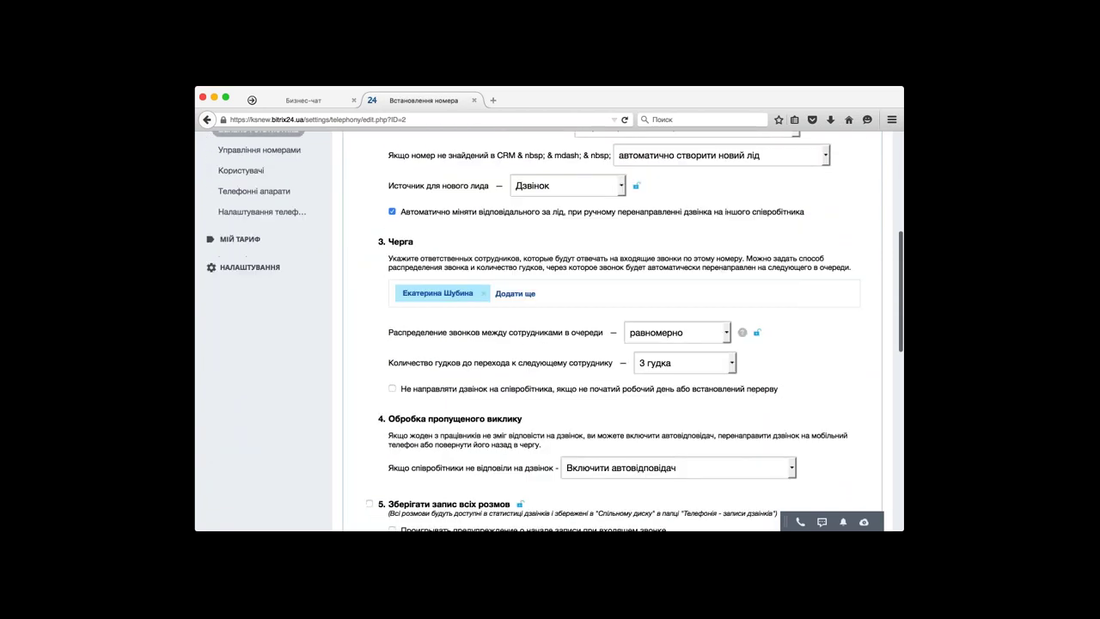
scroll(257, 412, "up", 10)
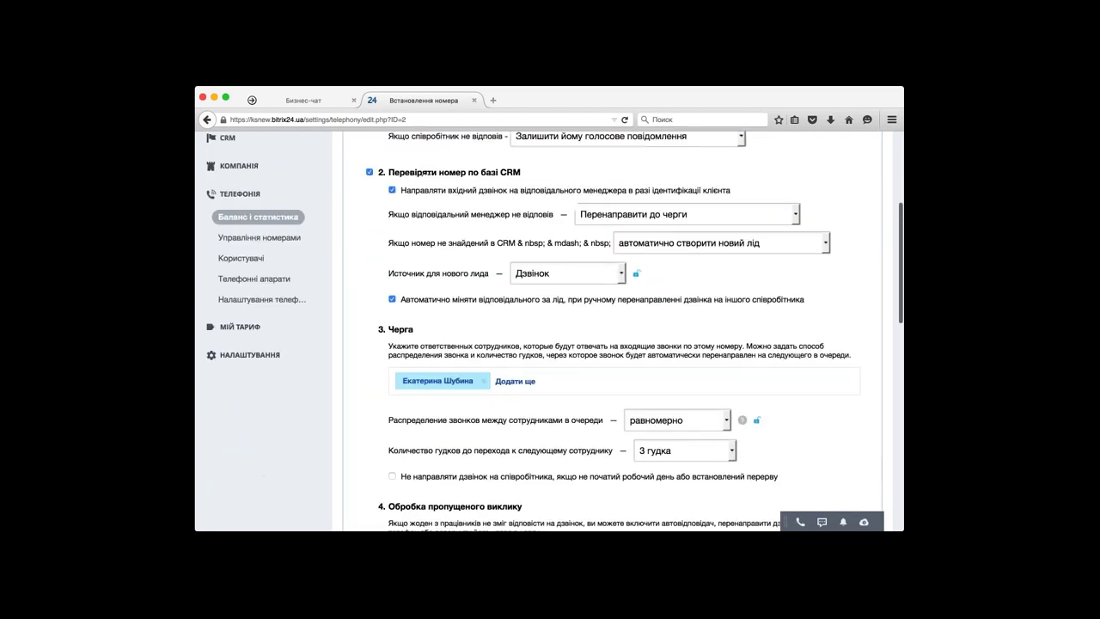
scroll(257, 412, "up", 4)
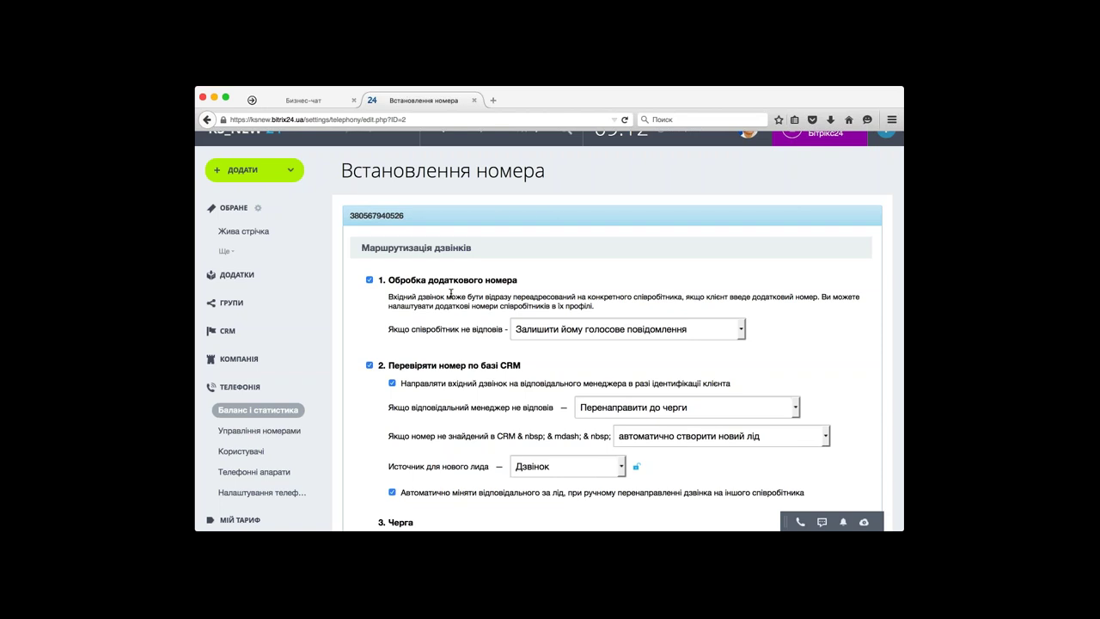
scroll(516, 294, "down", 2)
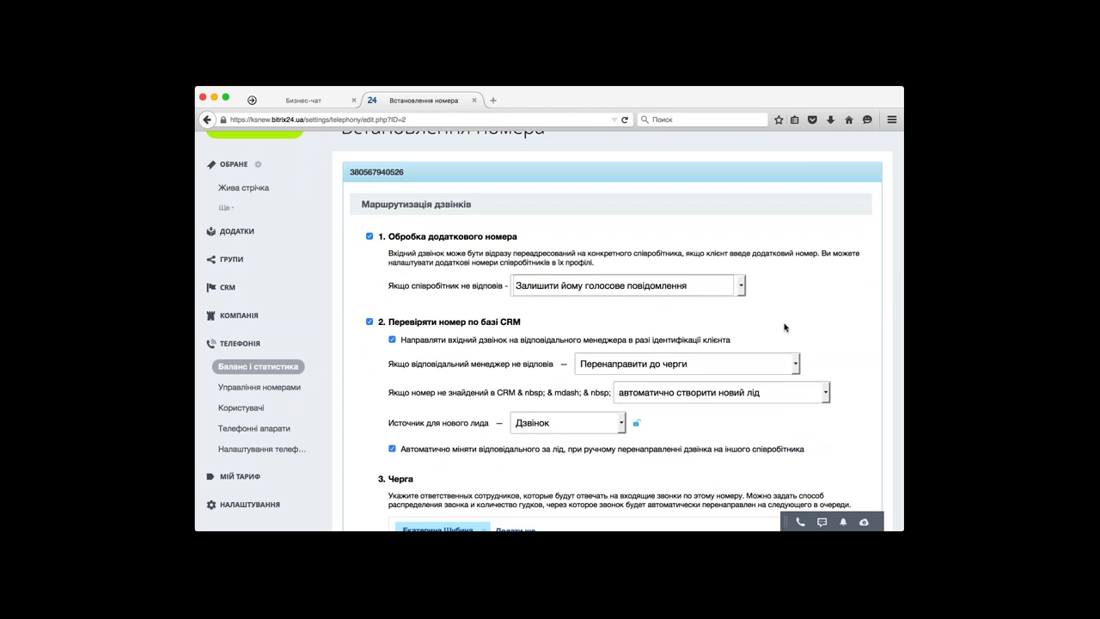
scroll(784, 327, "down", 3)
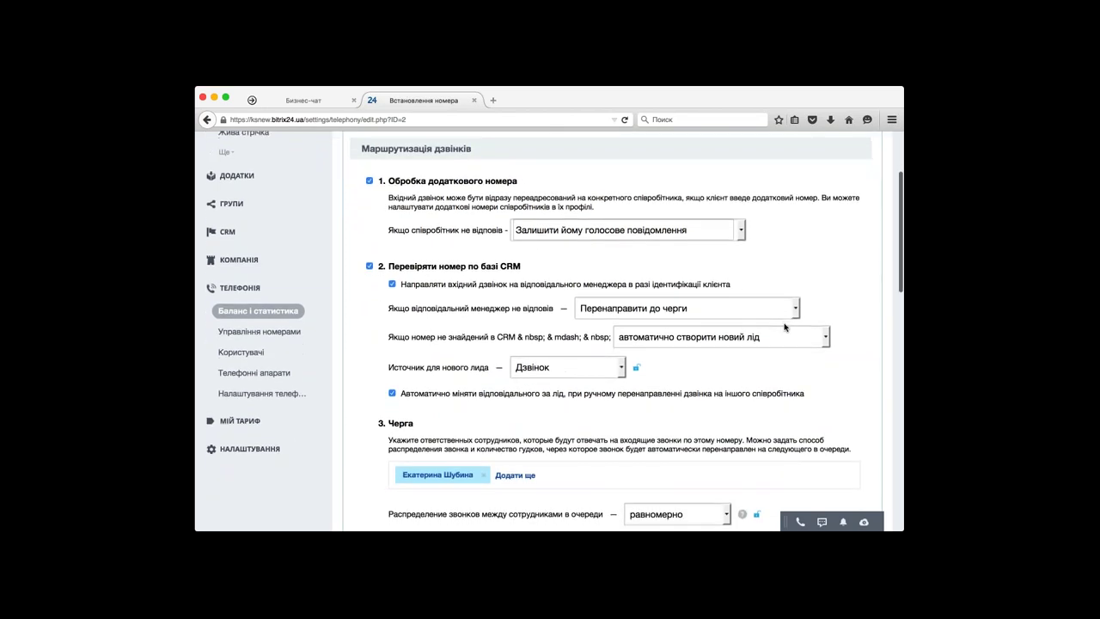
scroll(785, 326, "down", 2)
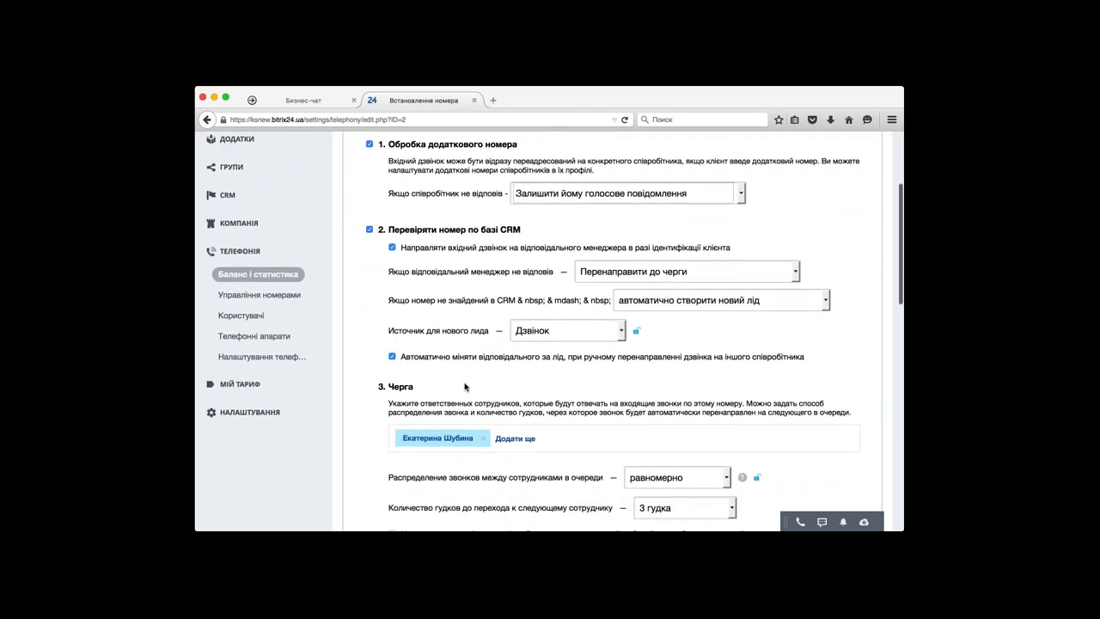
scroll(465, 387, "down", 1)
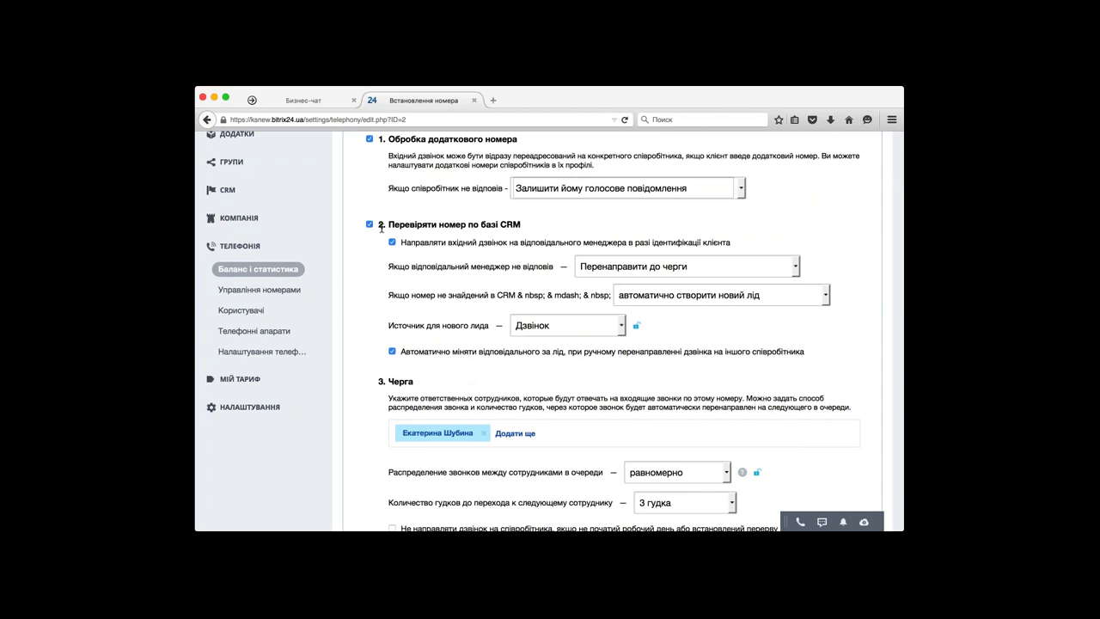
scroll(382, 268, "down", 1)
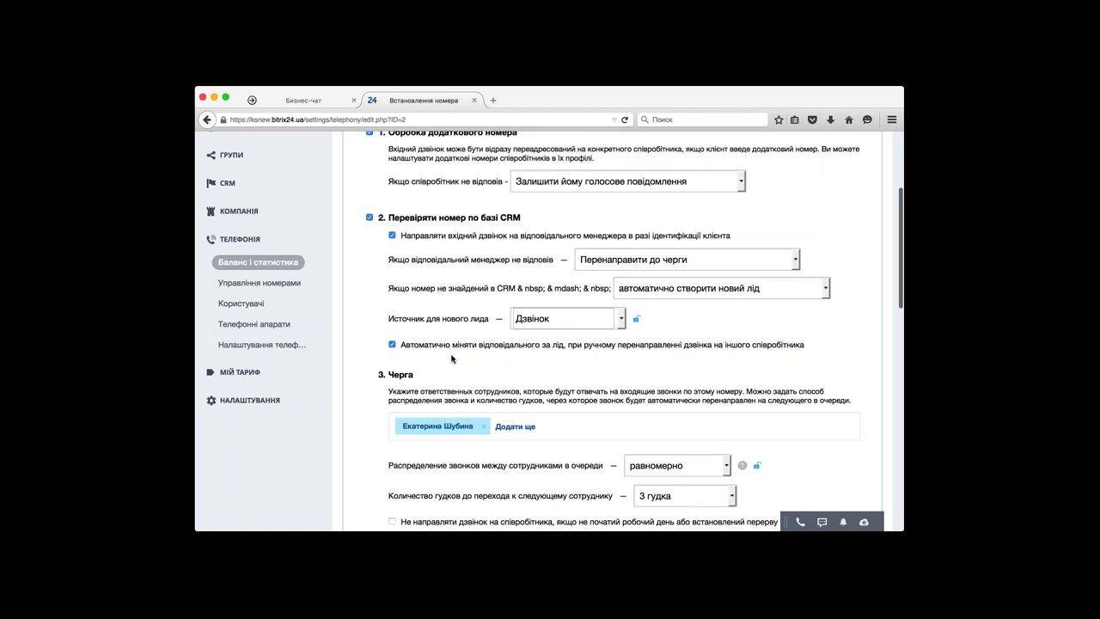
scroll(451, 358, "down", 1)
scroll(451, 358, "down", 1)
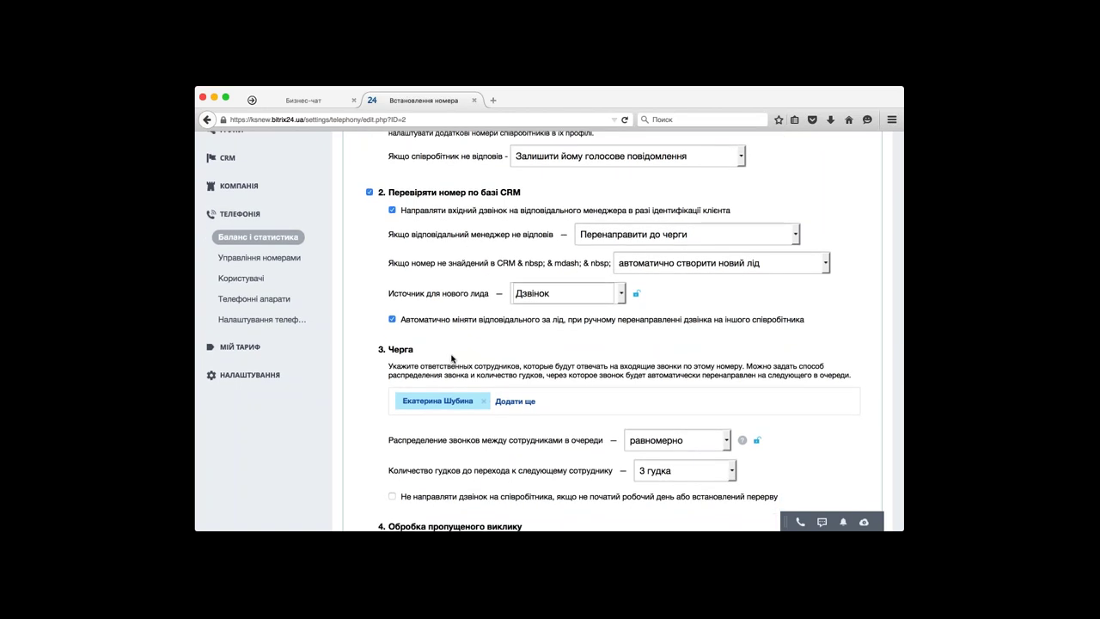
scroll(452, 358, "down", 1)
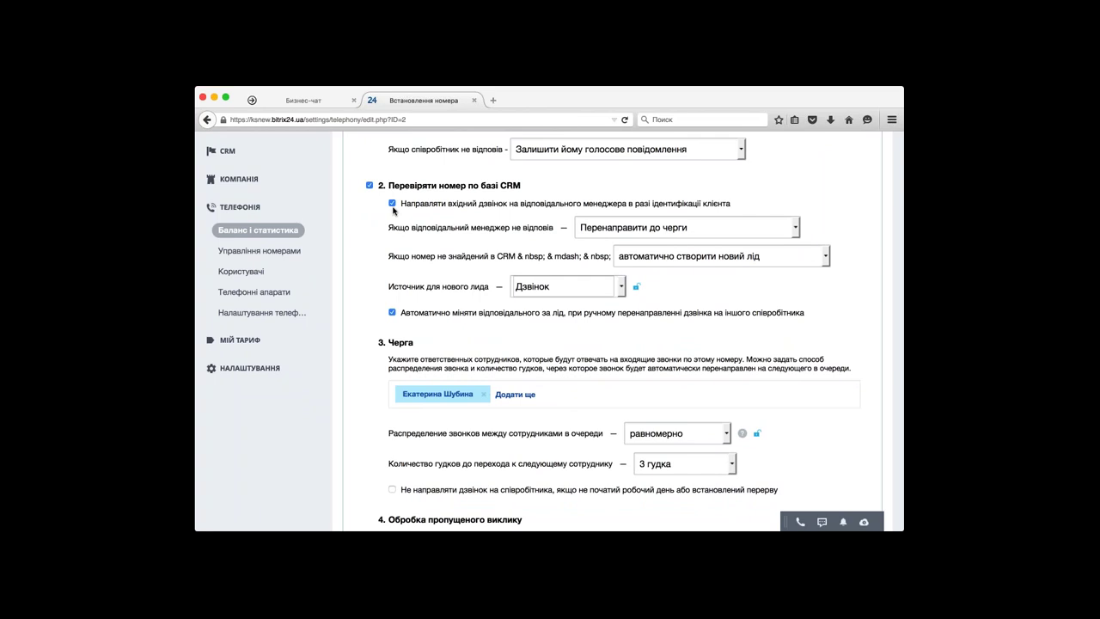
left_click(392, 203)
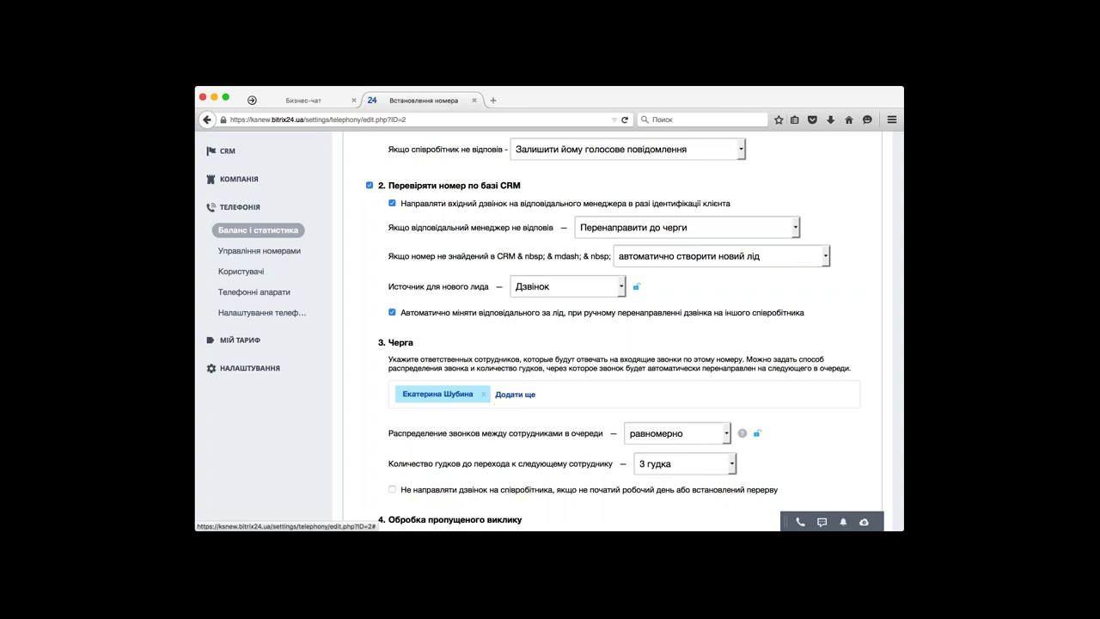
scroll(555, 331, "down", 3)
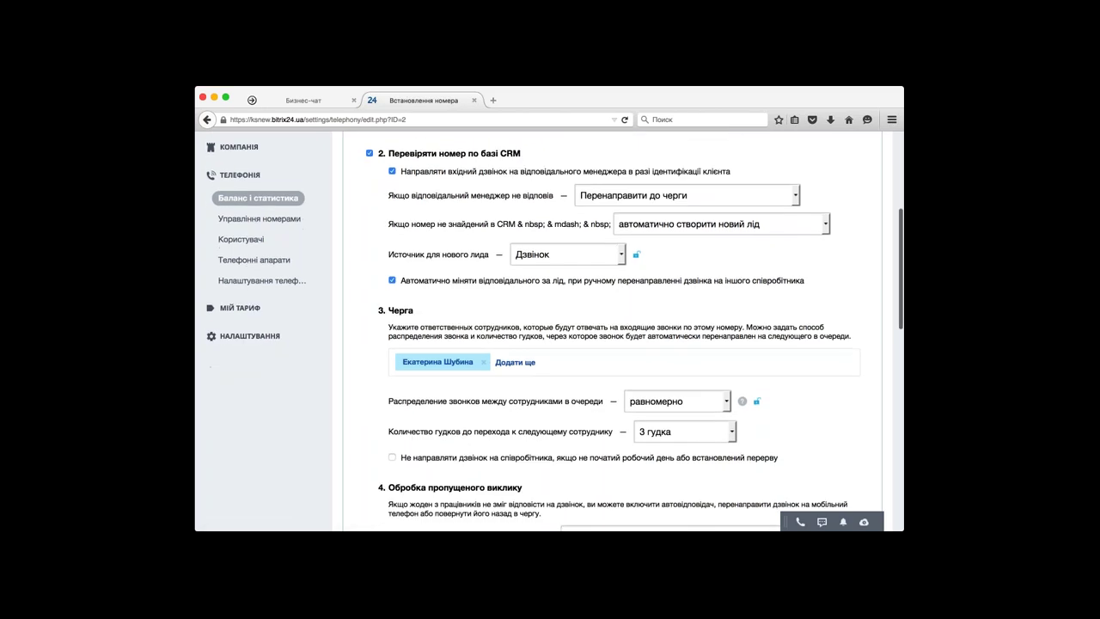
scroll(512, 331, "down", 1)
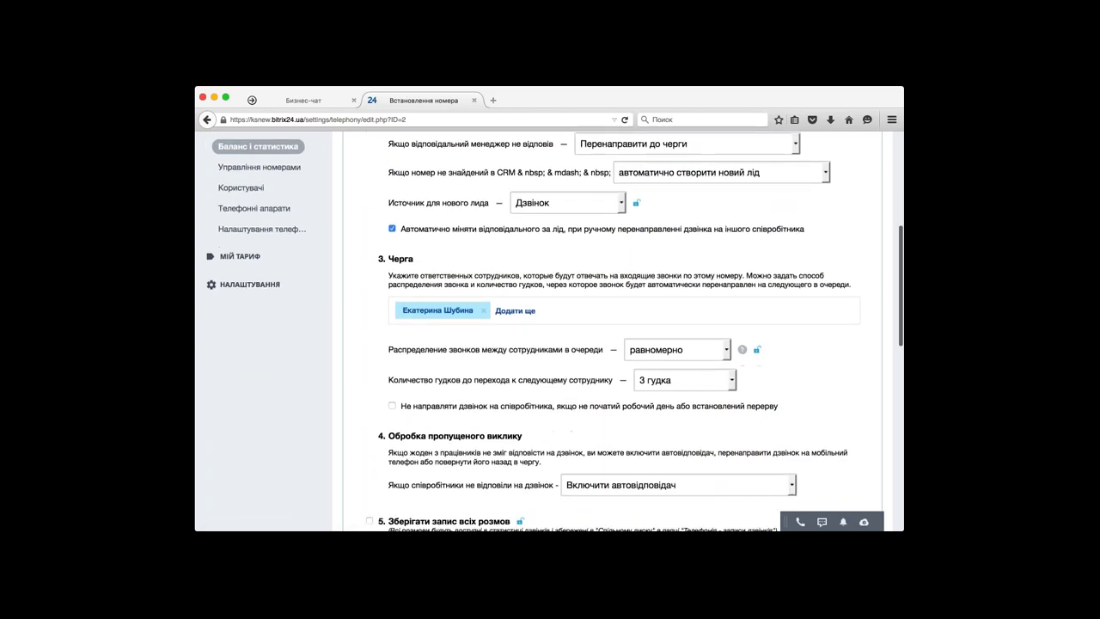
left_click(515, 310)
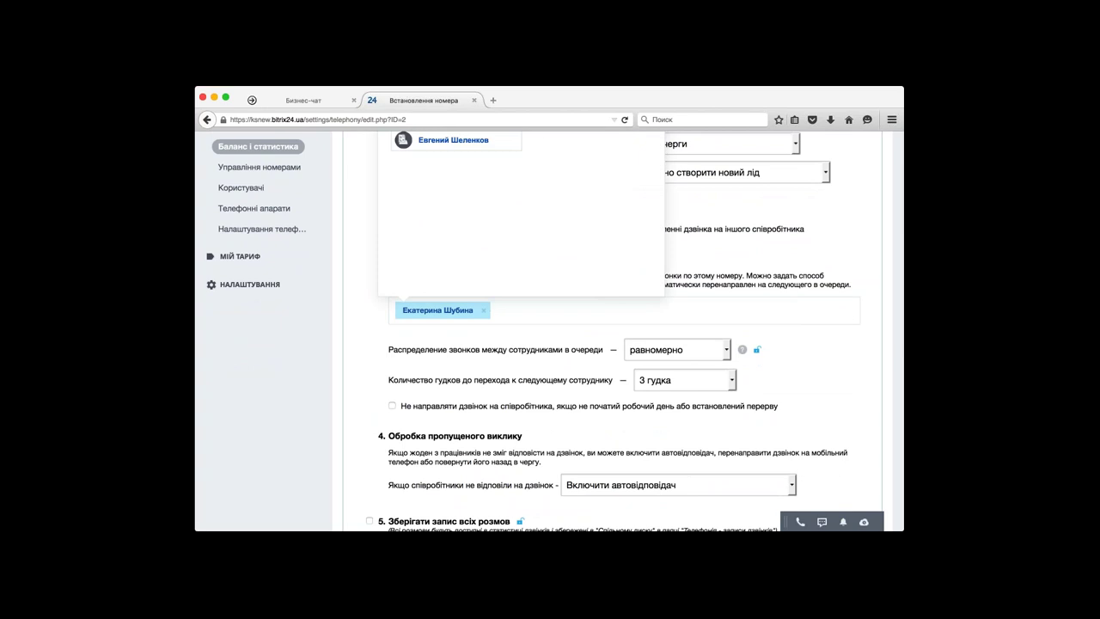
scroll(516, 258, "up", 2)
left_click(510, 138)
left_click(405, 183)
left_click(405, 280)
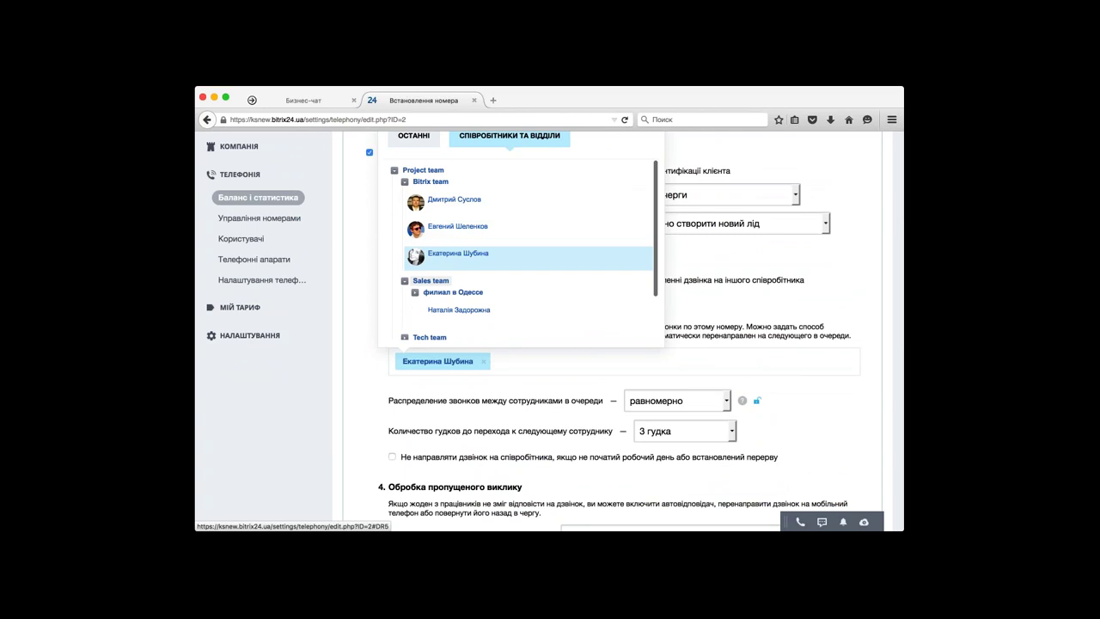
left_click(359, 292)
scroll(359, 293, "down", 1)
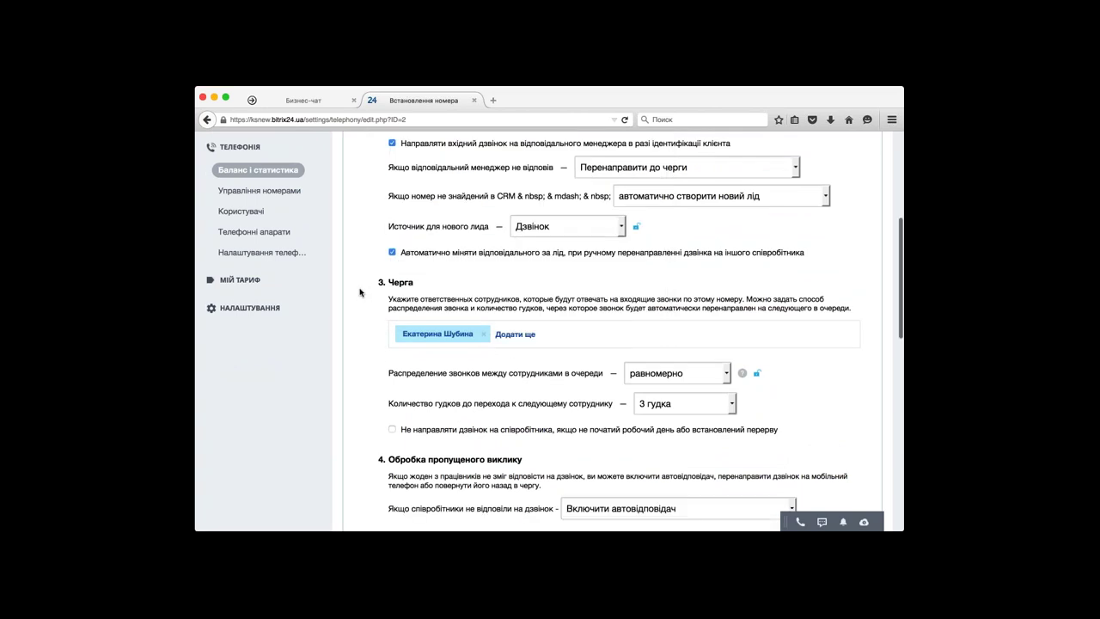
scroll(360, 292, "down", 2)
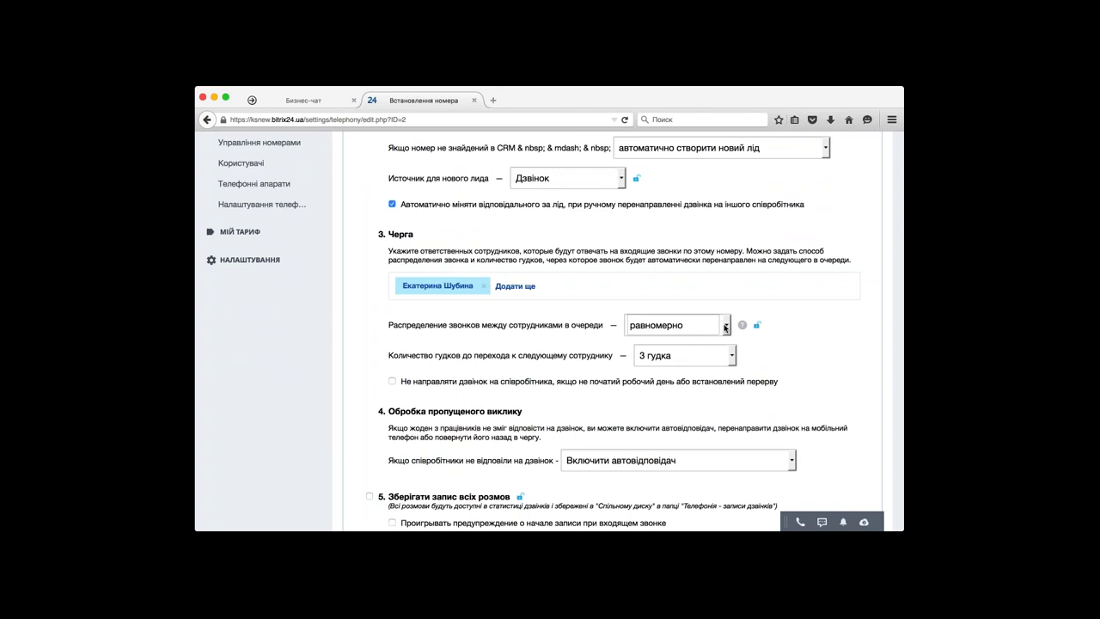
mouse_move(740, 323)
scroll(574, 342, "down", 1)
scroll(465, 331, "down", 2)
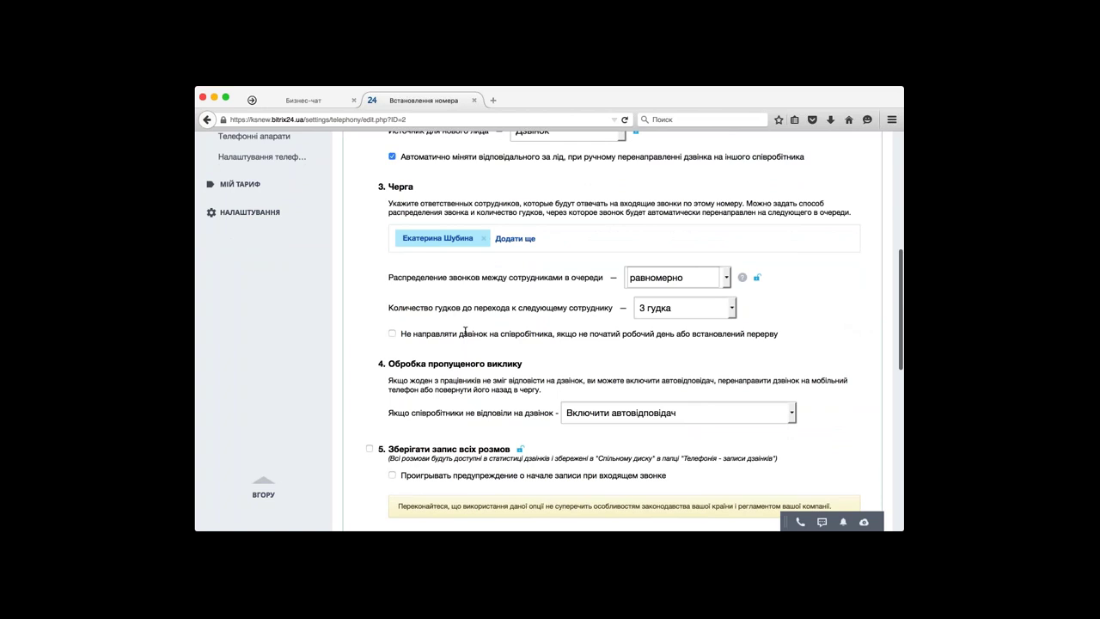
scroll(465, 331, "up", 3)
scroll(417, 343, "up", 10)
scroll(555, 331, "down", 6)
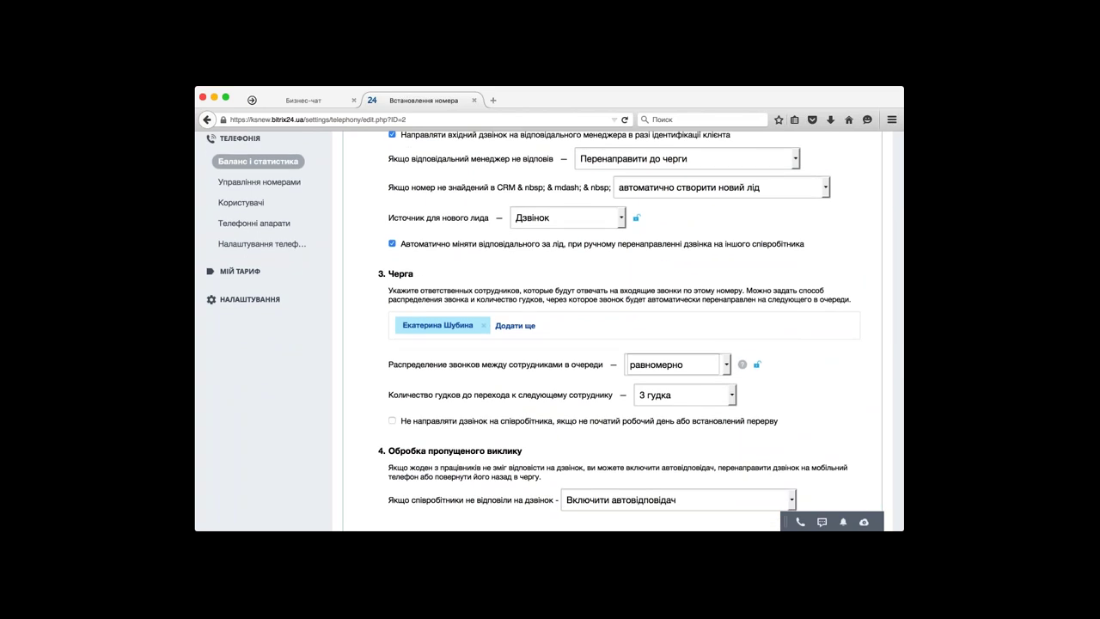
- Enable 'Не направляти дзвінок на співробітника, якщо не початий робочий день...' for the queue
left_click(392, 421)
scroll(393, 426, "down", 3)
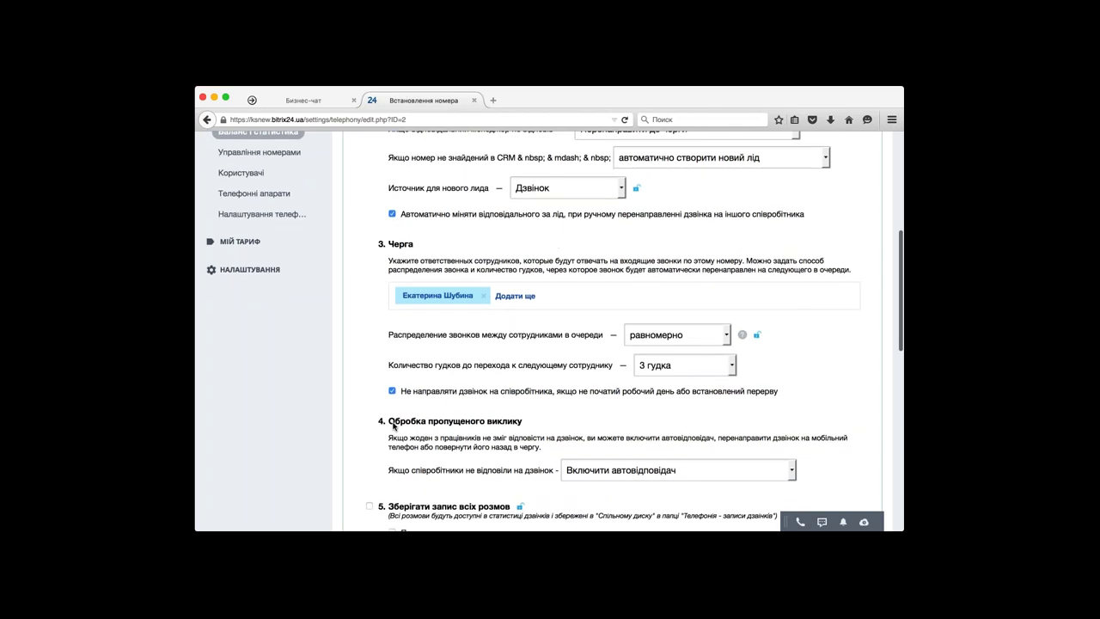
scroll(393, 426, "down", 2)
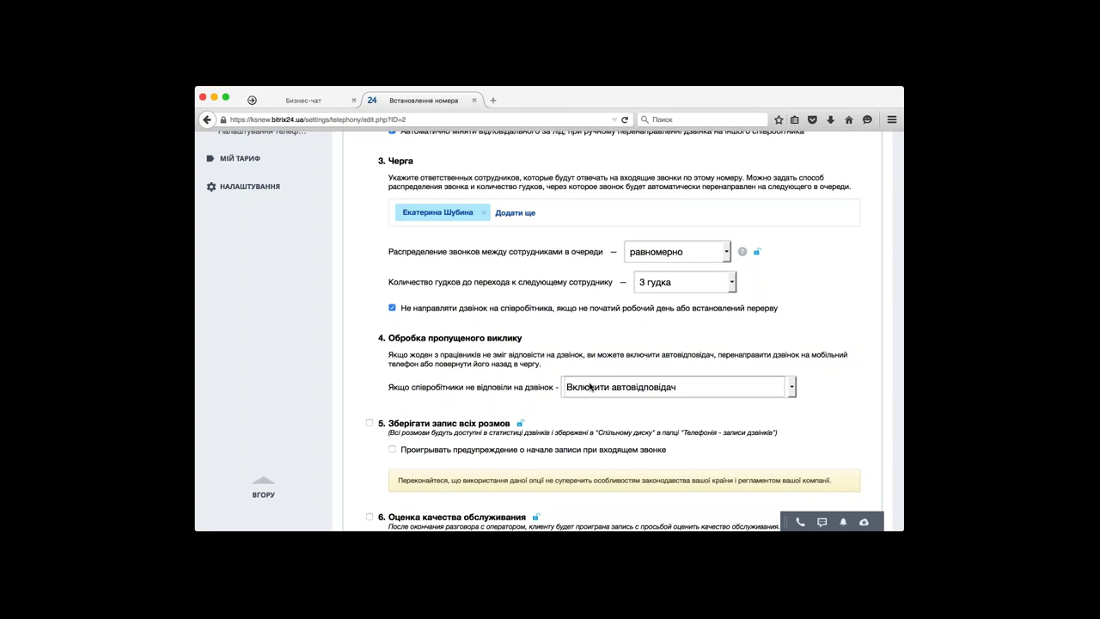
- Set 'Якщо співробітники не відповіли на дзвінок' to 'Повернути назад в чергу'
left_click(600, 448)
scroll(618, 344, "down", 2)
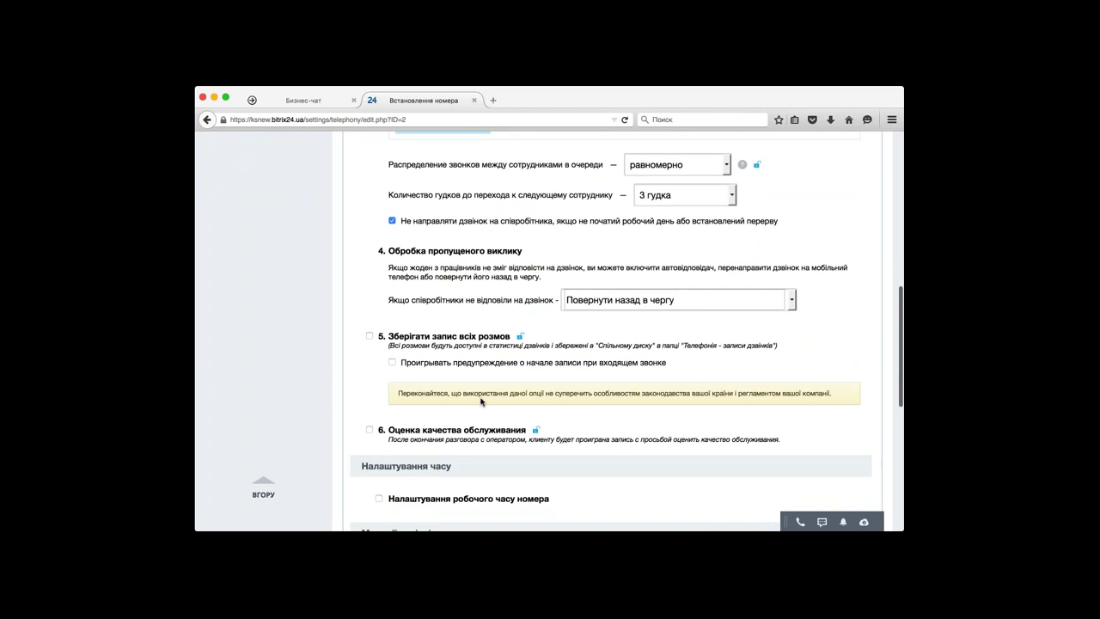
scroll(480, 401, "down", 1)
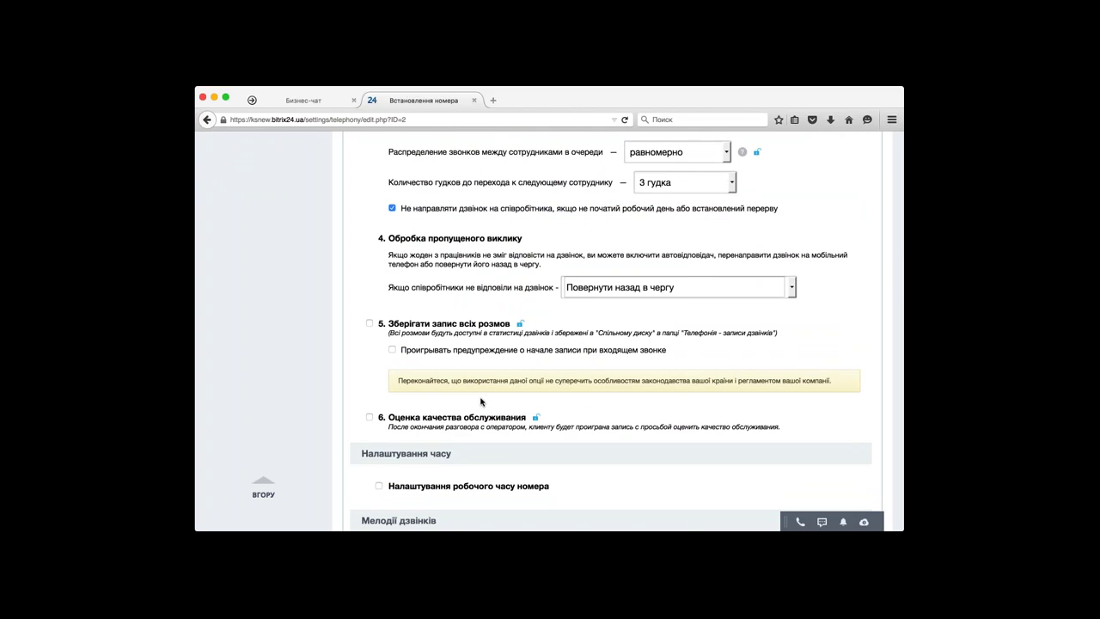
left_click(370, 323)
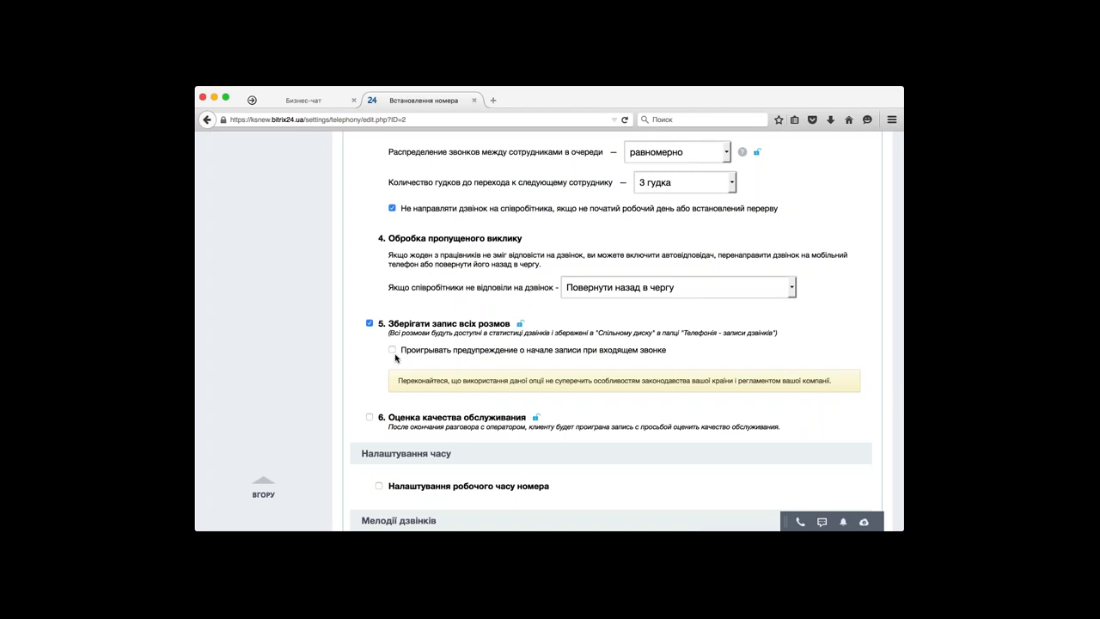
left_click(394, 352)
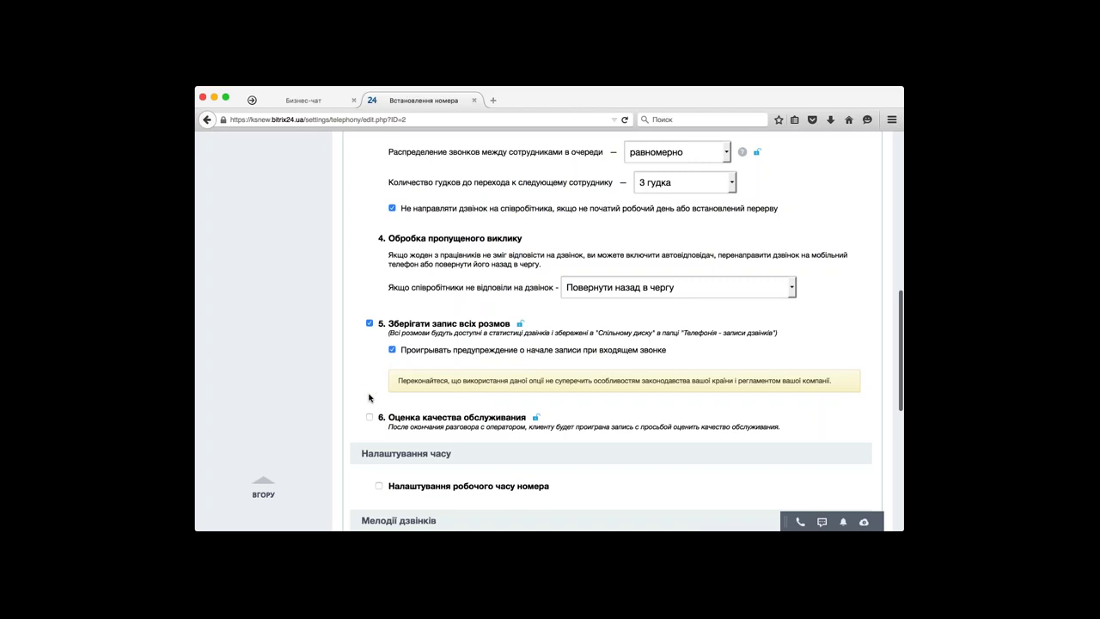
scroll(368, 397, "down", 2)
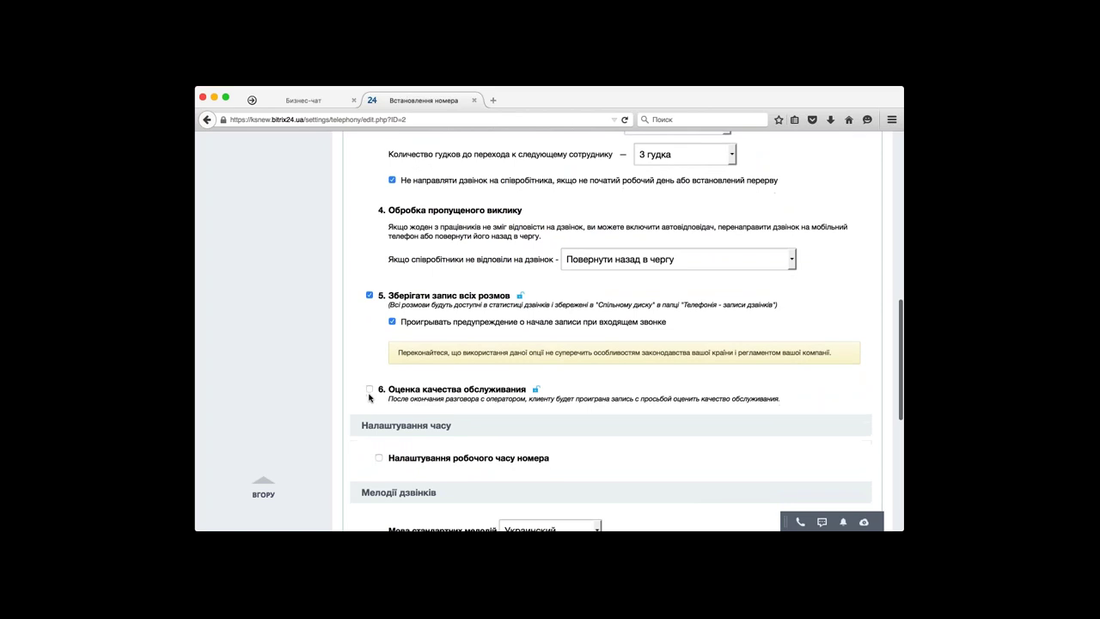
left_click(370, 389)
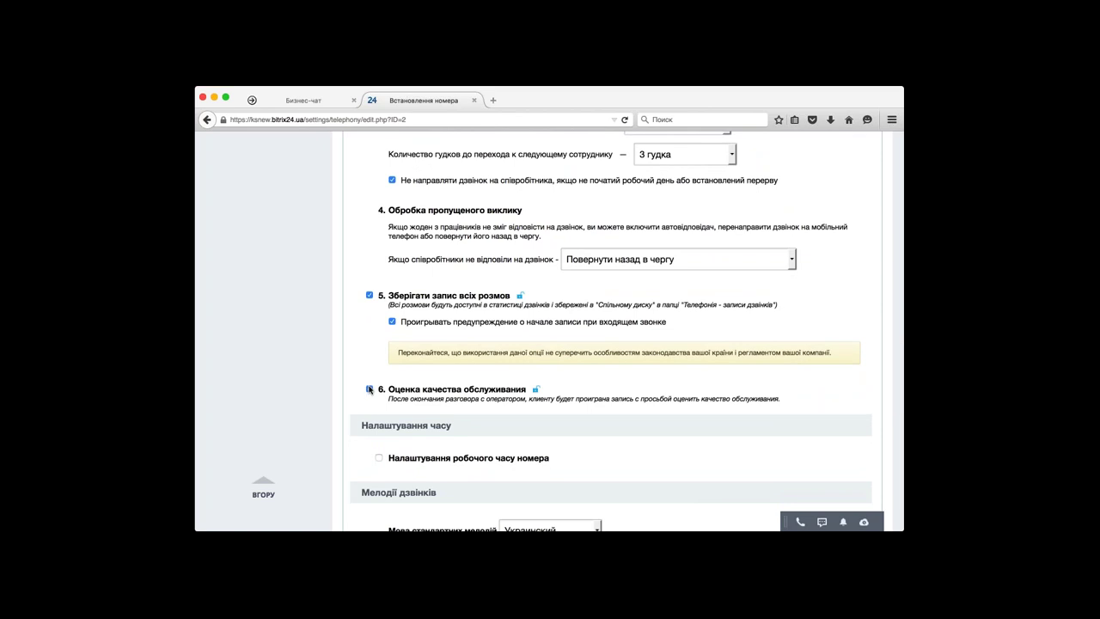
scroll(369, 389, "down", 1)
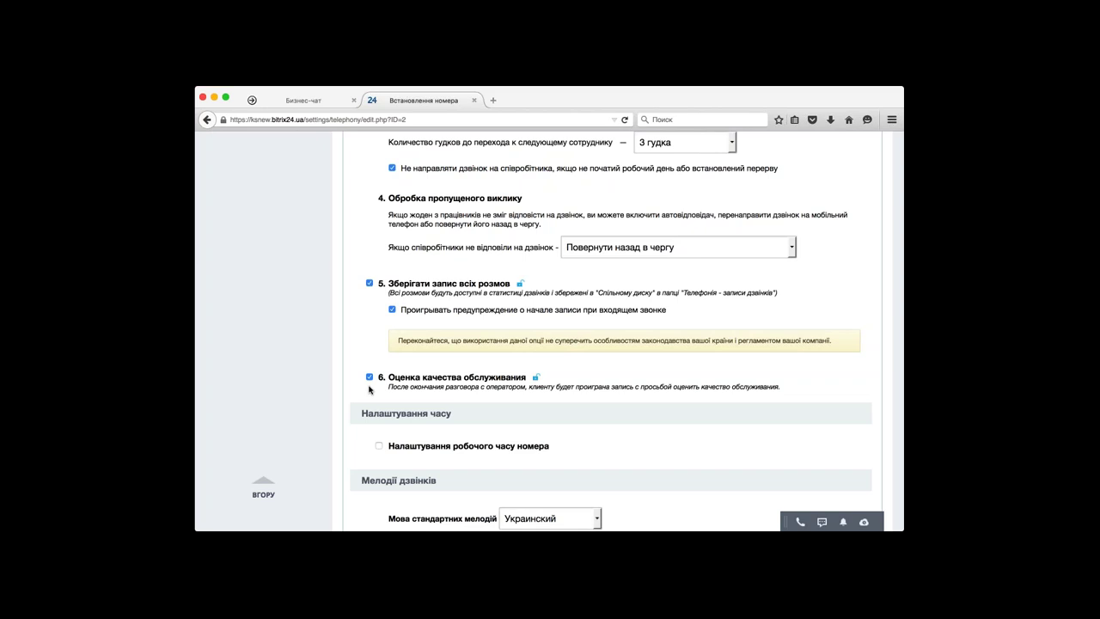
scroll(369, 390, "down", 1)
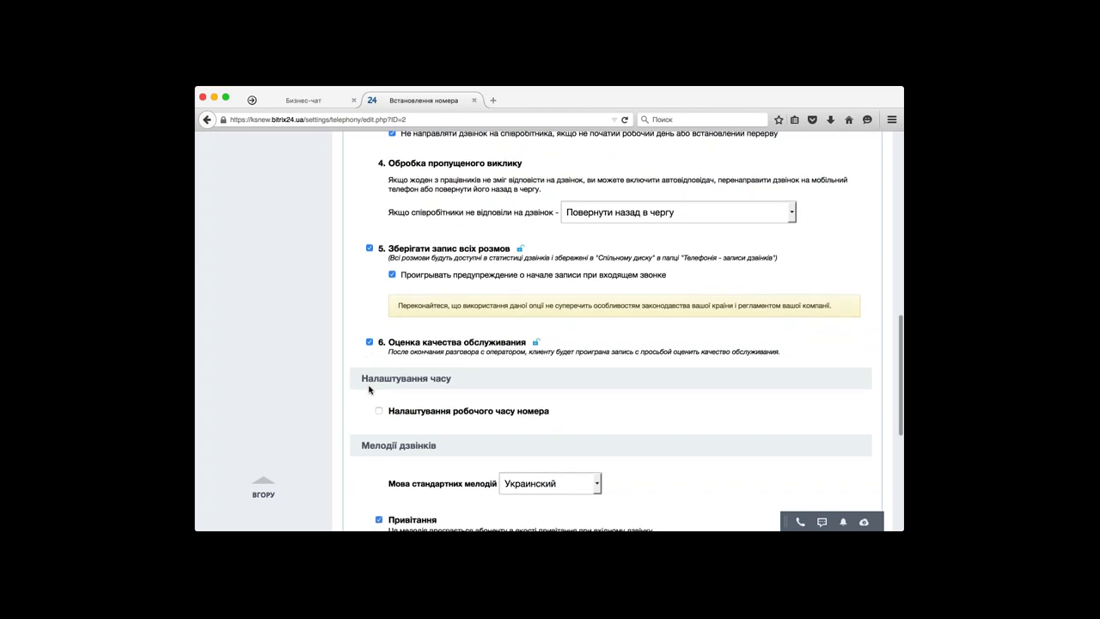
scroll(430, 361, "down", 1)
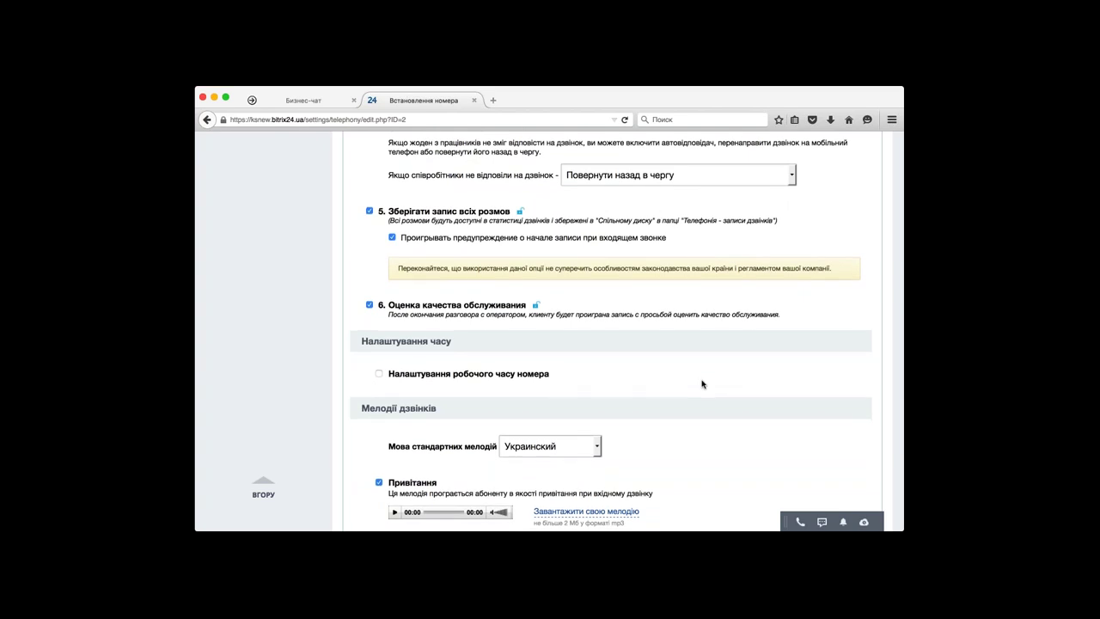
- Enable 'Налаштування робочого часу номера' and review the 09:00–18:30 Europe/Moscow hours
left_click(534, 375)
scroll(533, 376, "down", 3)
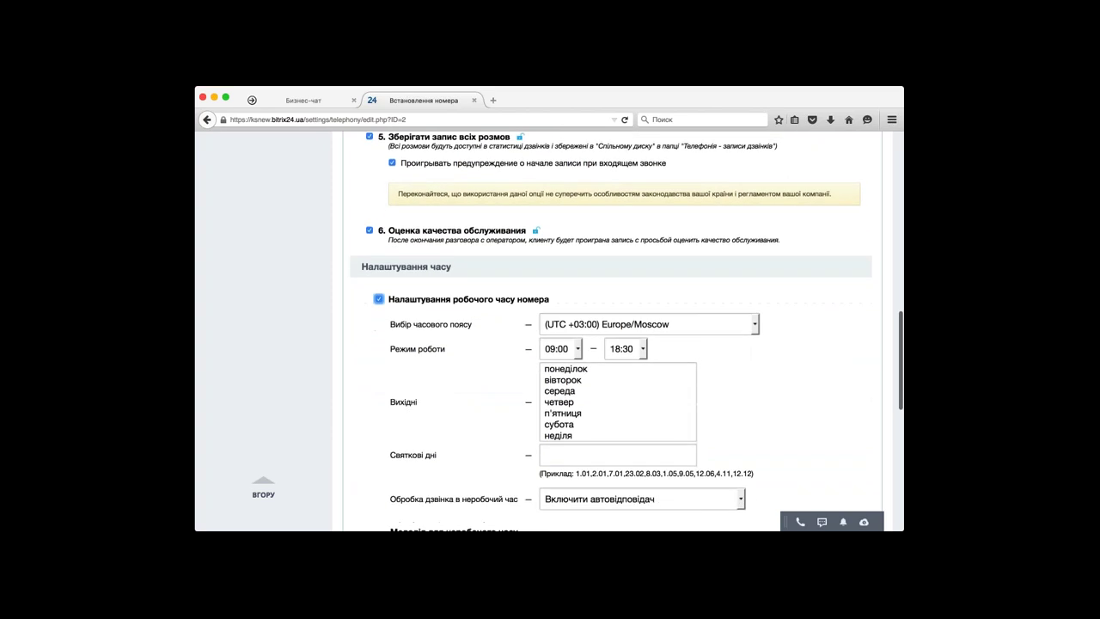
scroll(559, 348, "down", 1)
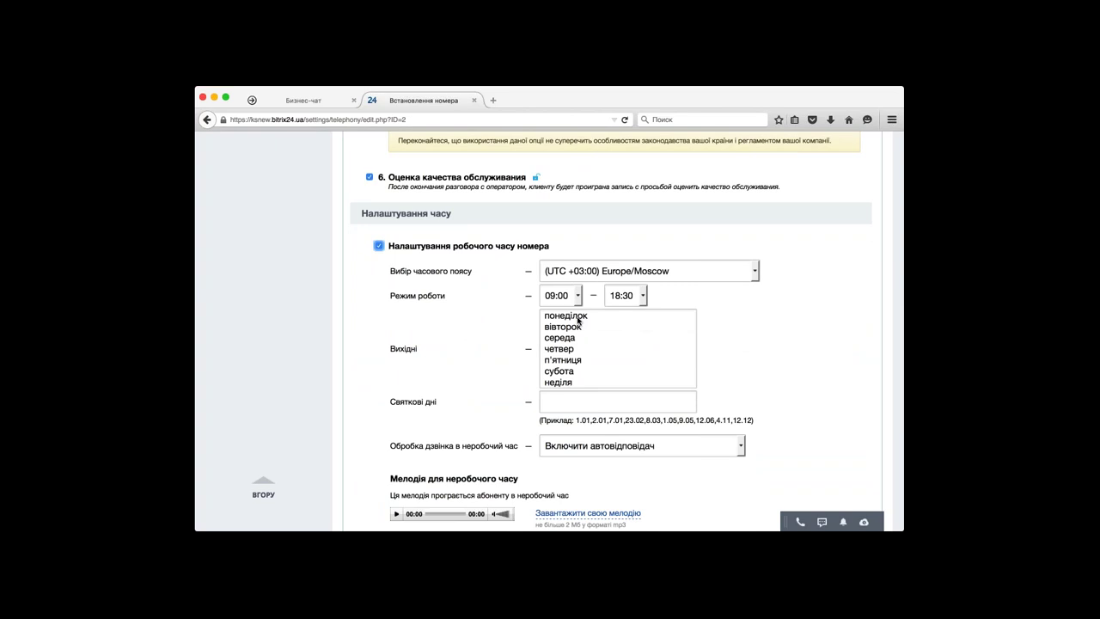
scroll(578, 319, "down", 2)
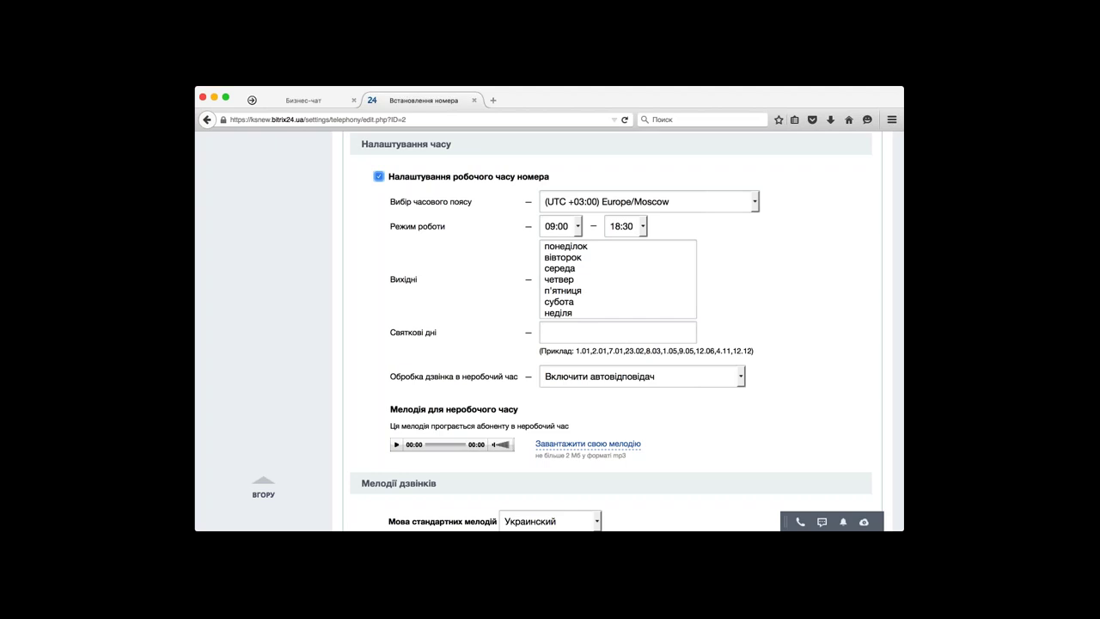
scroll(619, 331, "down", 5)
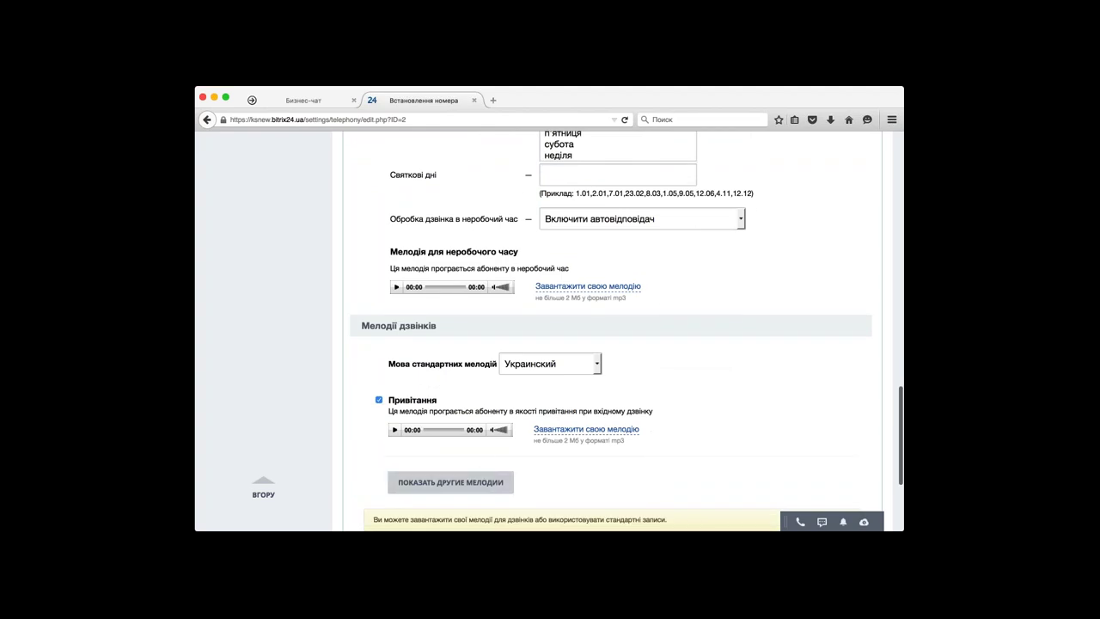
left_click(479, 477)
scroll(619, 331, "down", 2)
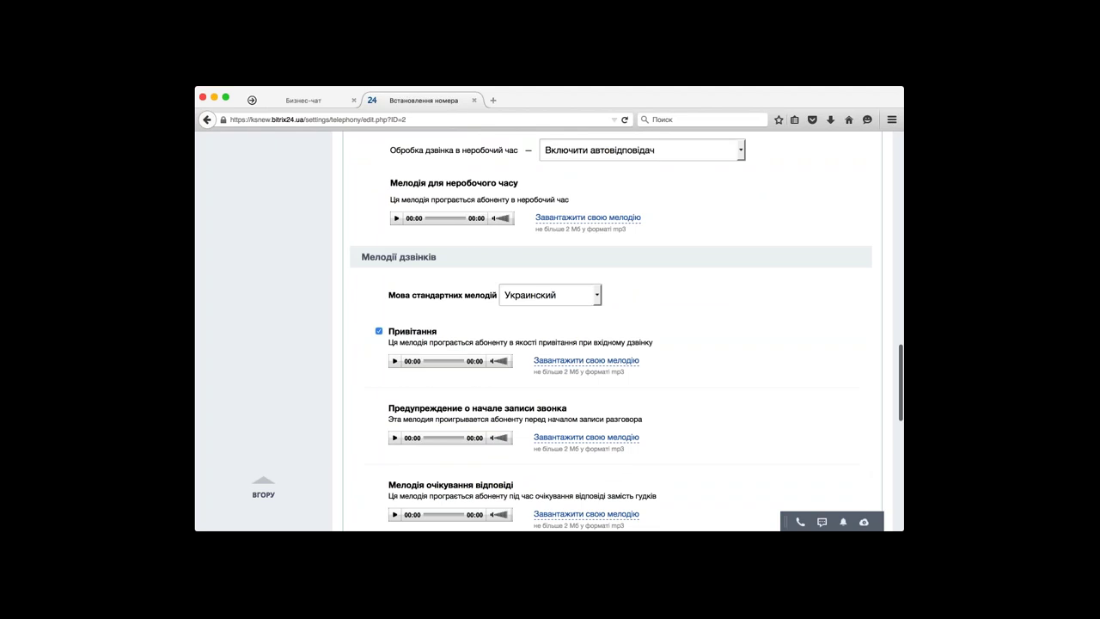
scroll(619, 333, "down", 2)
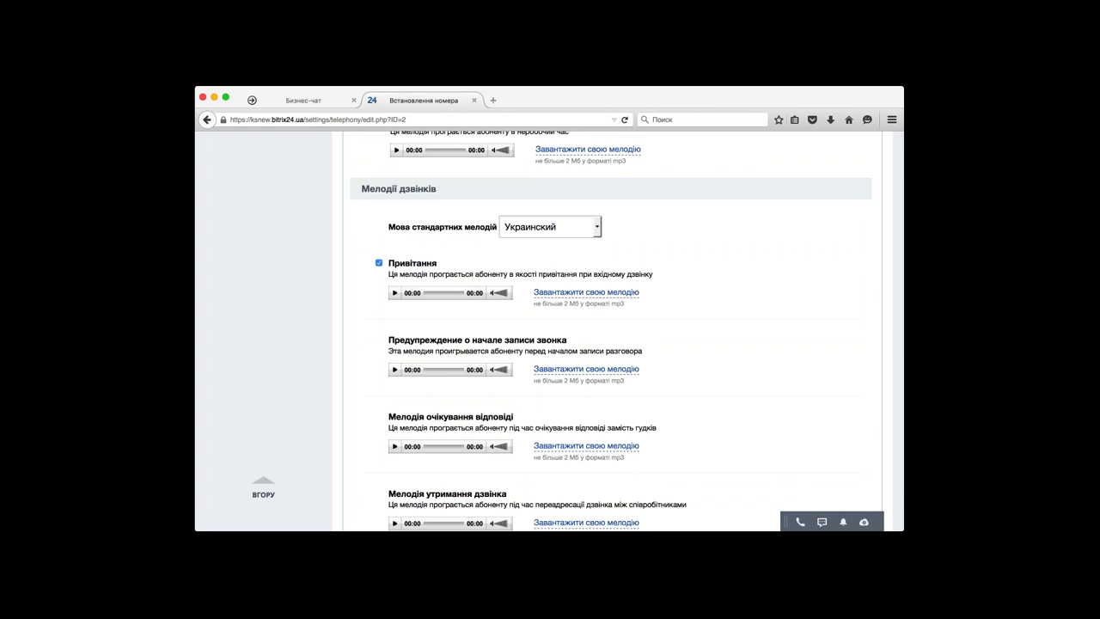
left_click(396, 294)
scroll(392, 320, "down", 3)
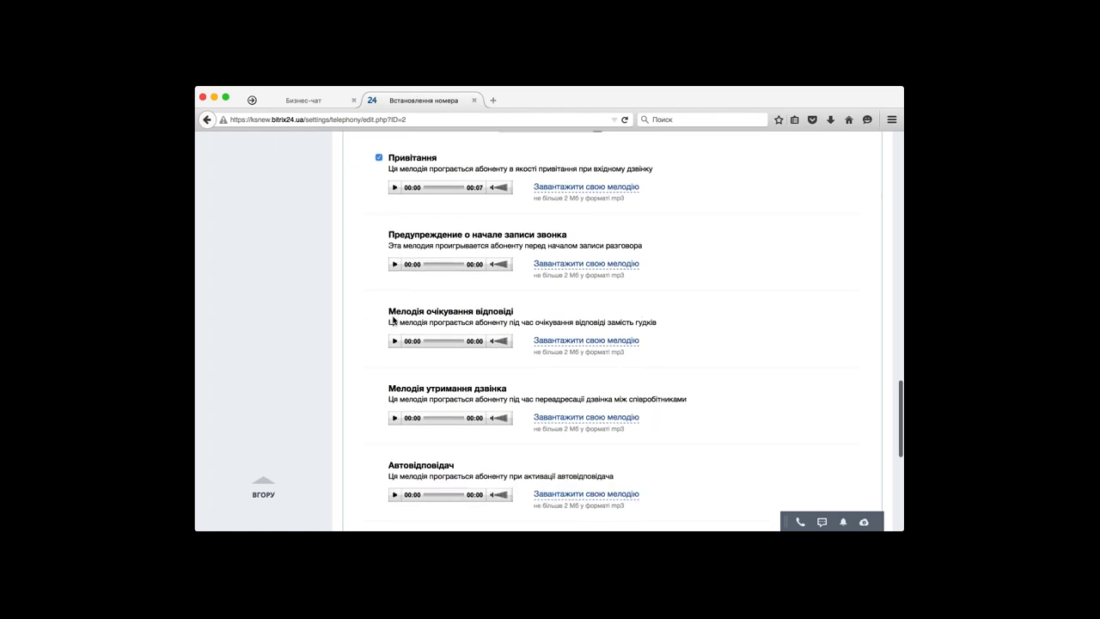
scroll(391, 320, "down", 3)
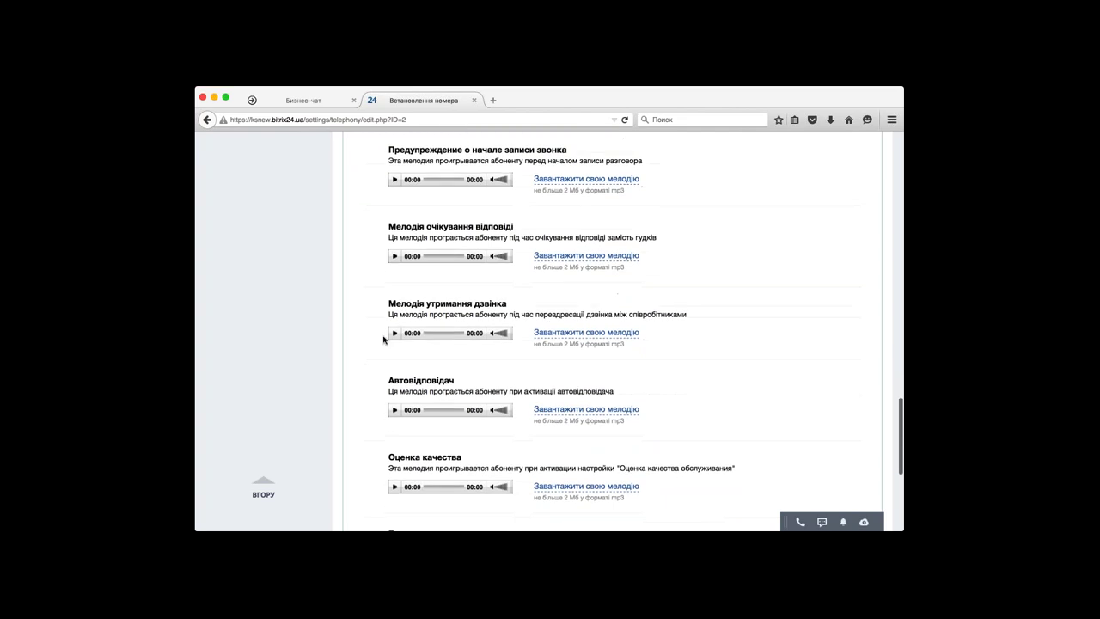
scroll(384, 340, "down", 3)
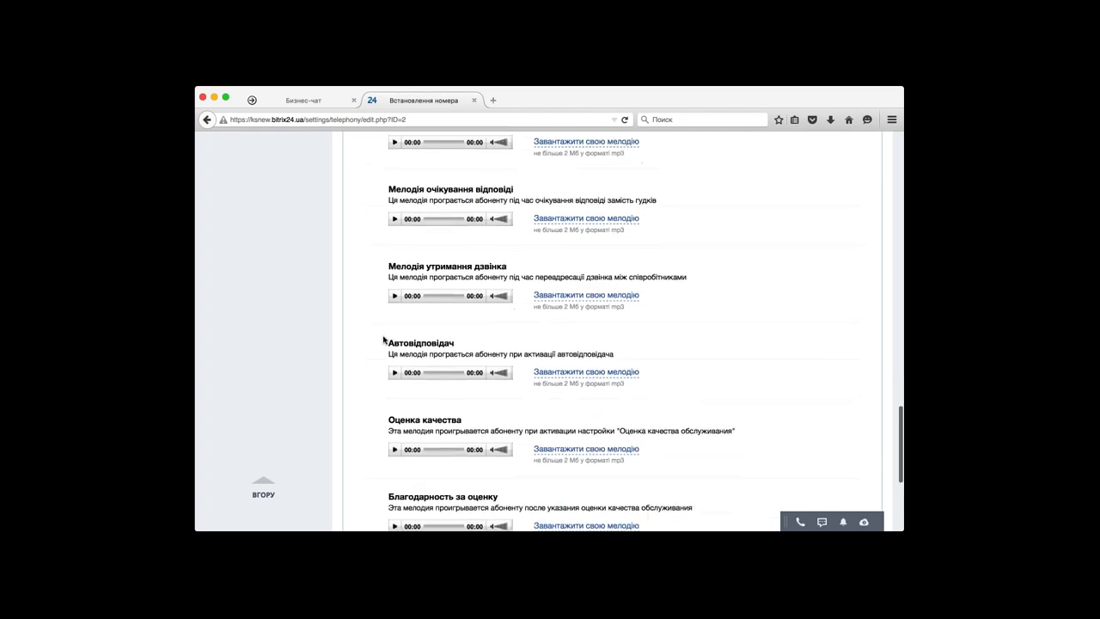
scroll(383, 339, "down", 2)
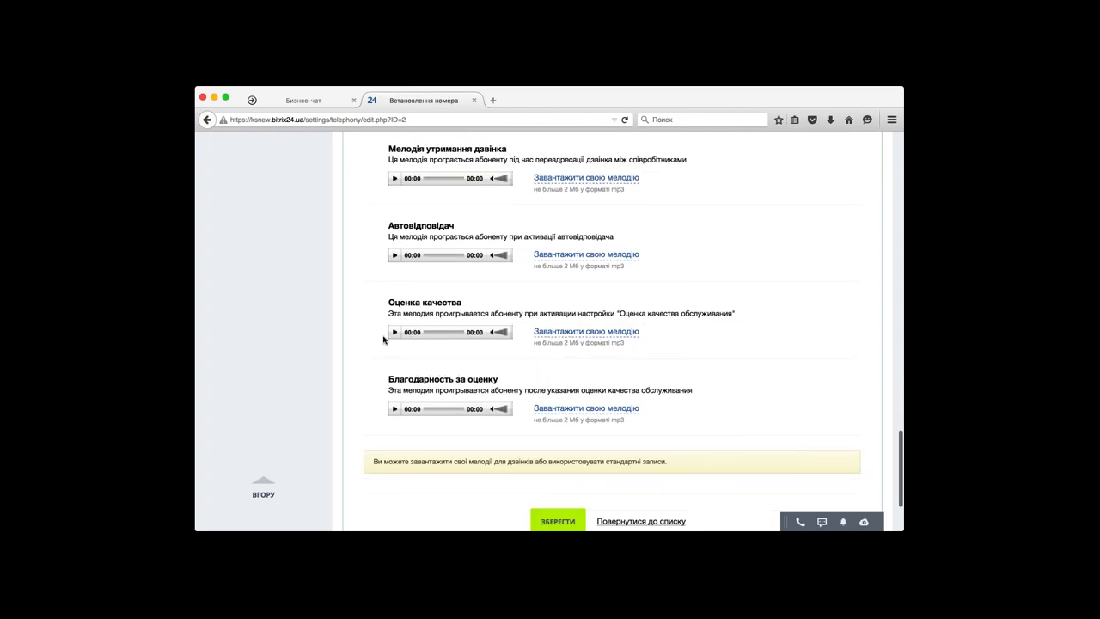
scroll(383, 339, "down", 1)
scroll(384, 340, "up", 10)
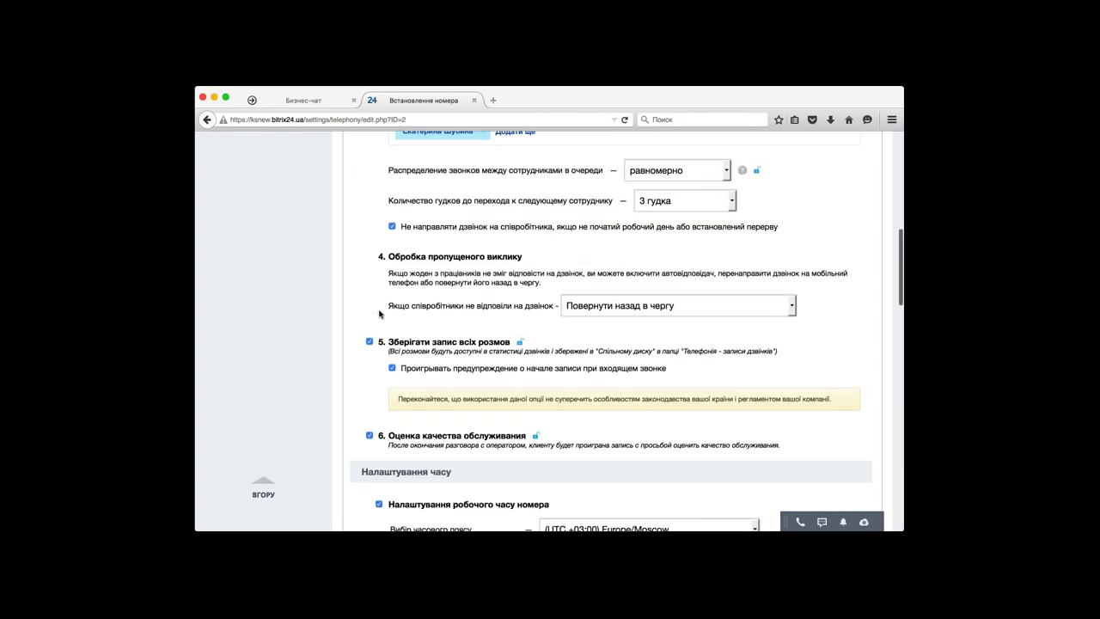
scroll(379, 313, "up", 7)
scroll(379, 313, "up", 6)
scroll(379, 314, "down", 4)
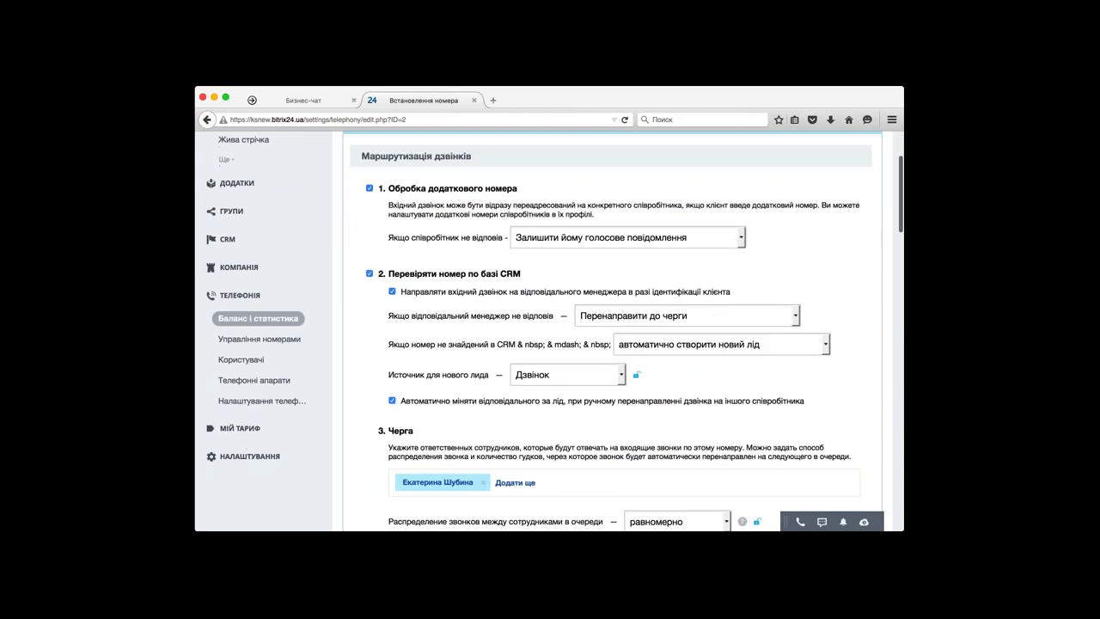
scroll(612, 344, "down", 15)
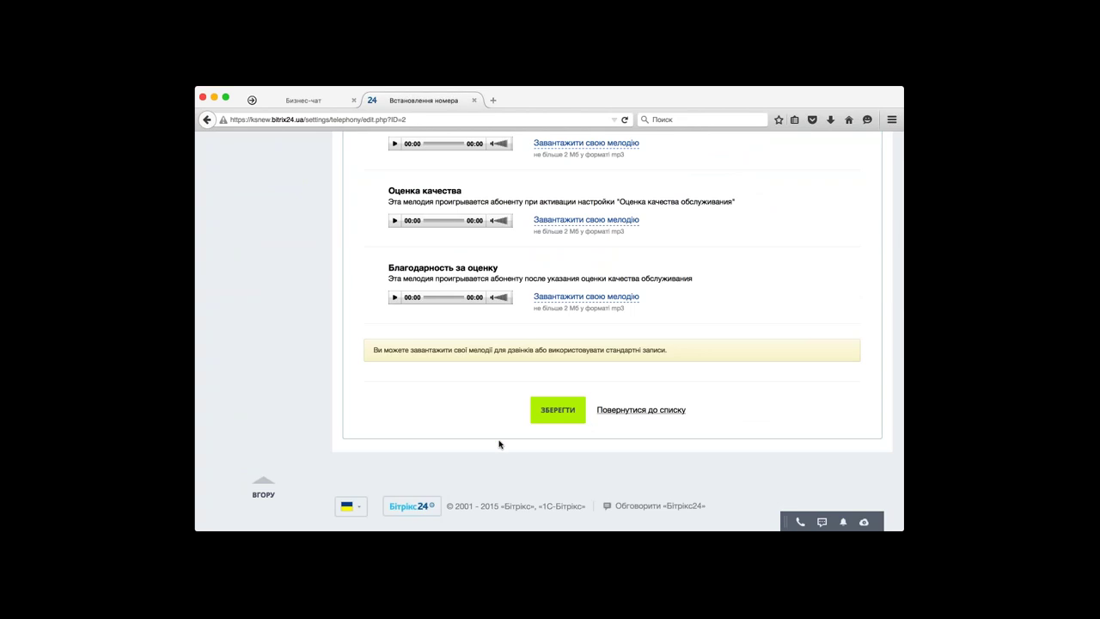
scroll(499, 444, "up", 10)
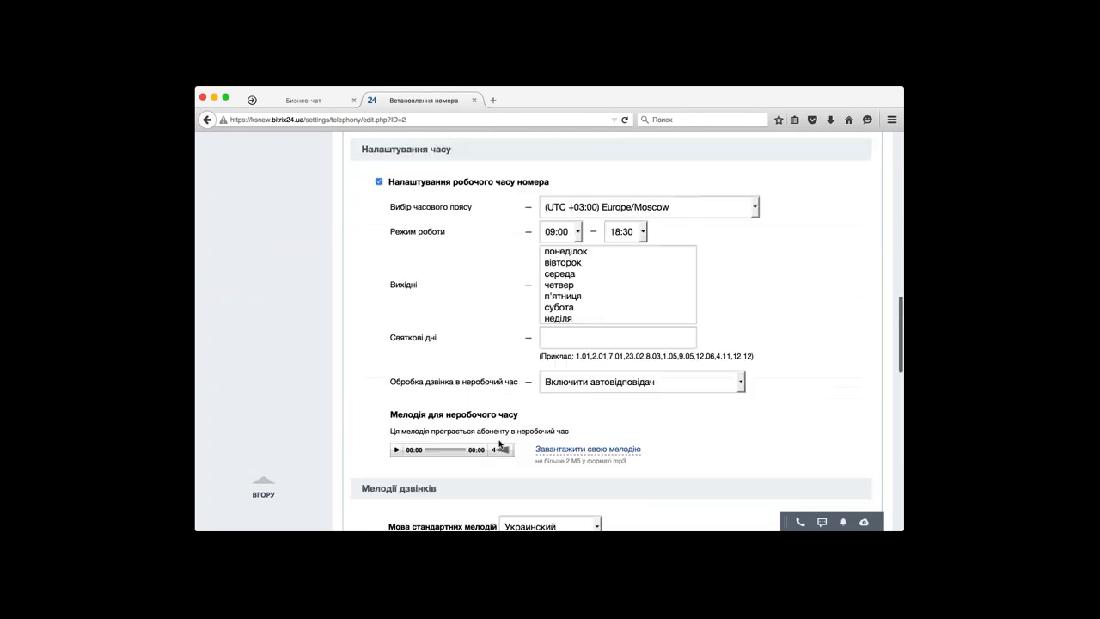
scroll(500, 444, "up", 3)
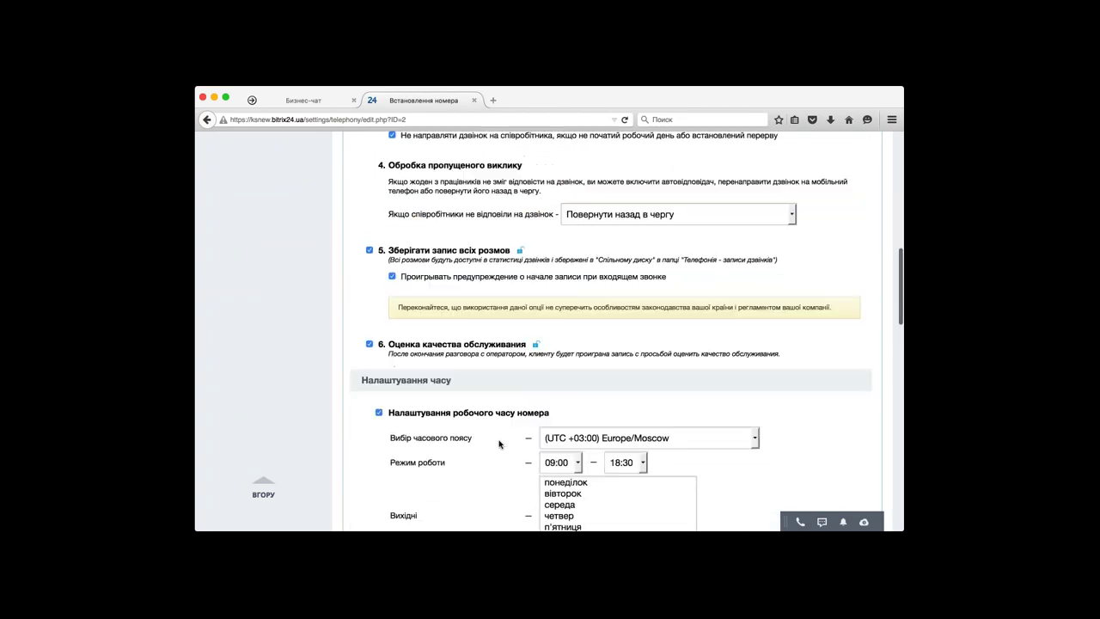
scroll(500, 445, "up", 4)
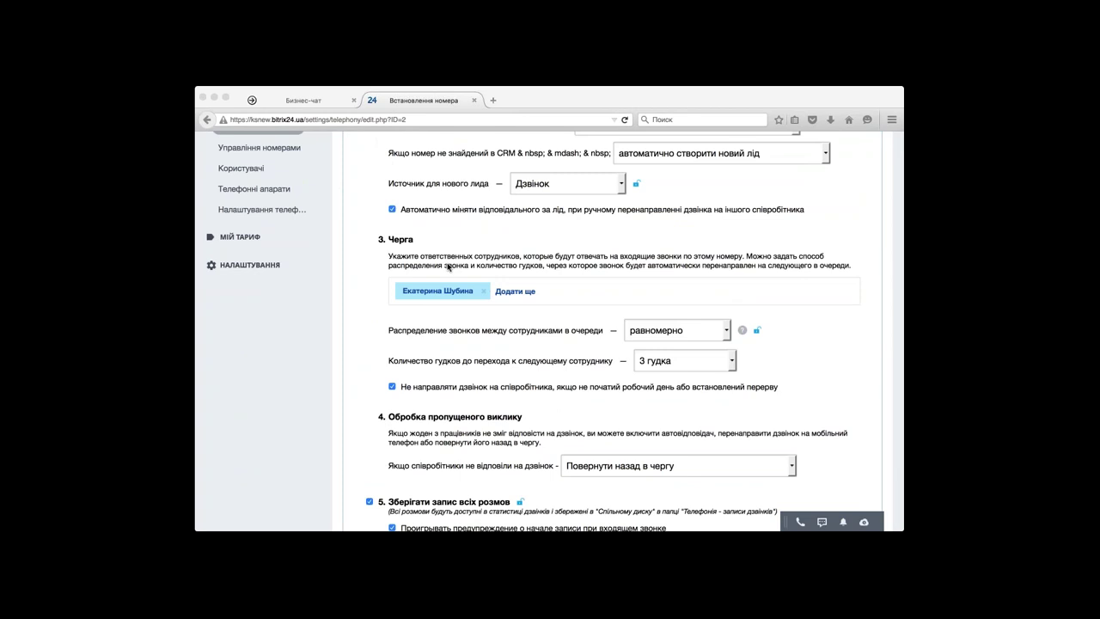
scroll(411, 291, "down", 8)
scroll(412, 291, "down", 10)
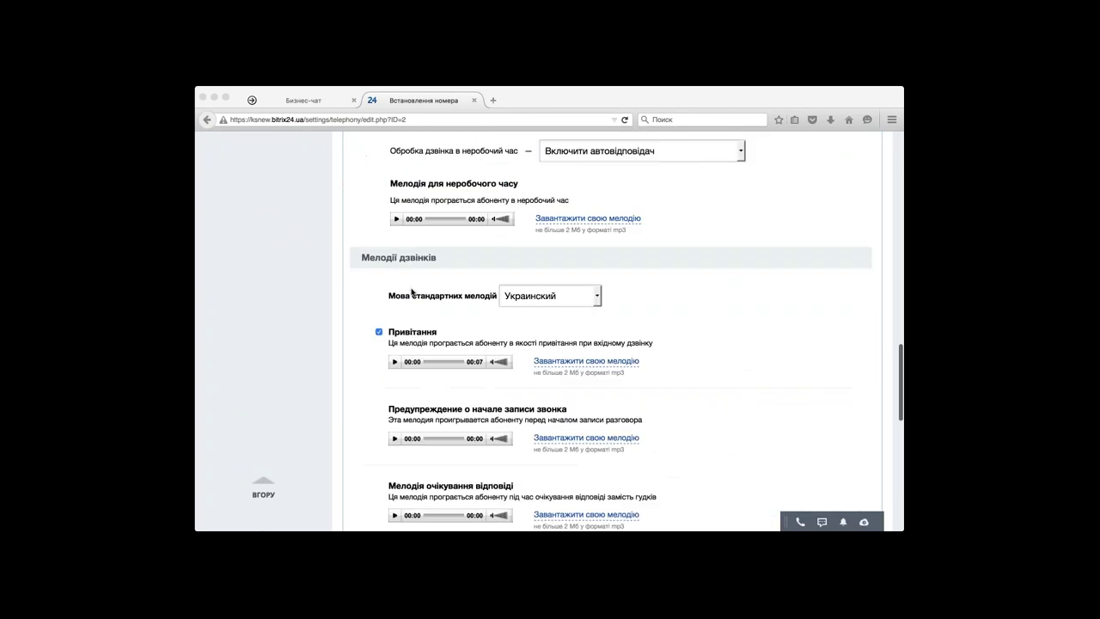
scroll(411, 291, "down", 7)
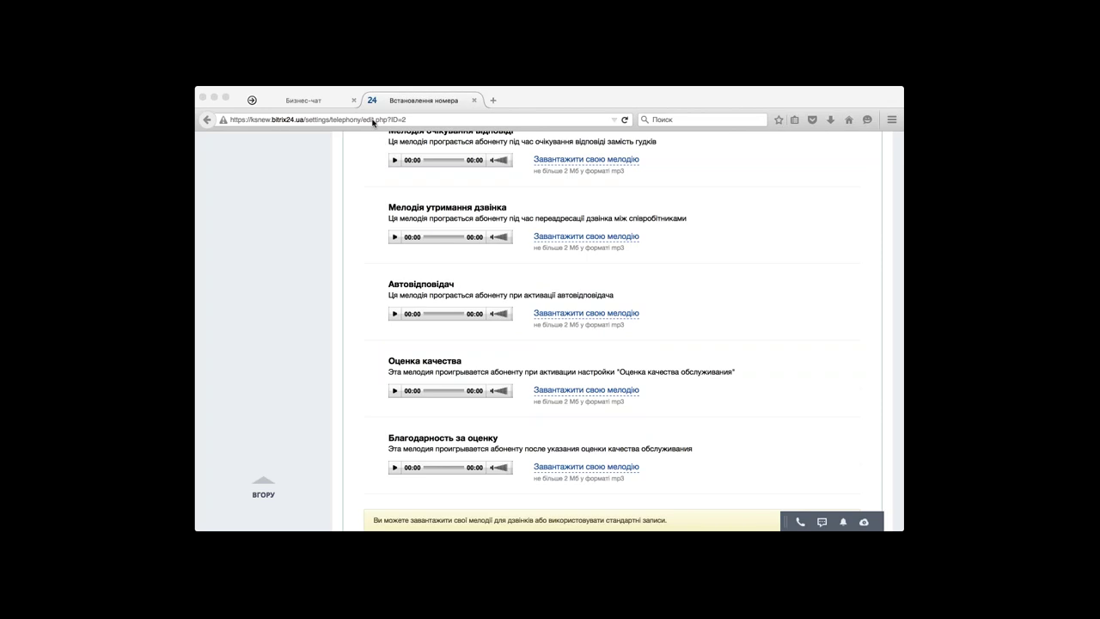
left_click(513, 201)
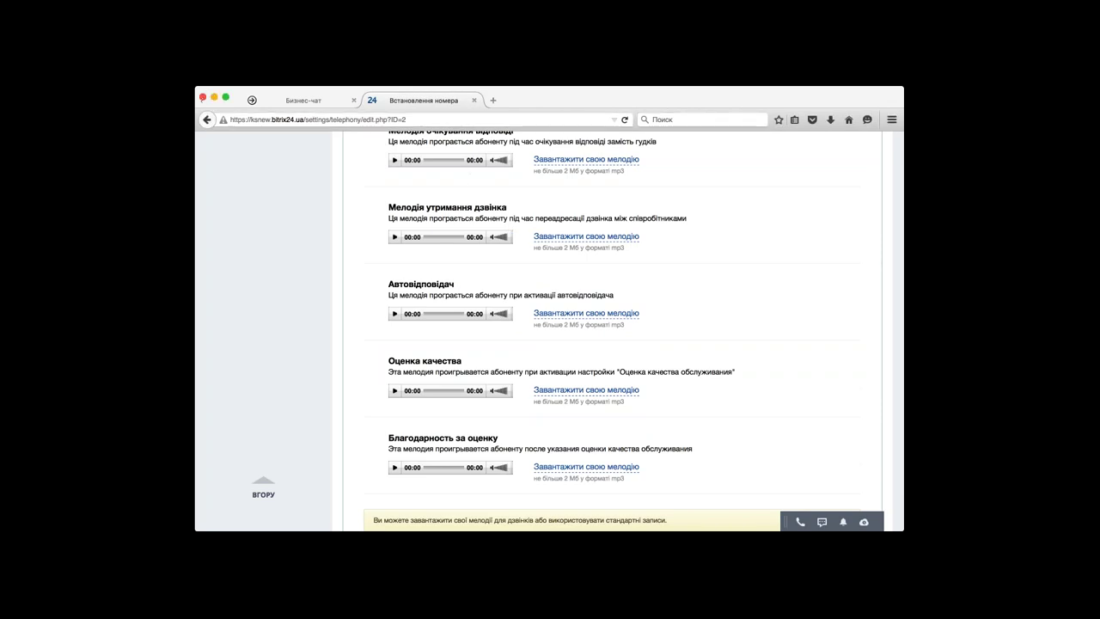
scroll(406, 284, "up", 10)
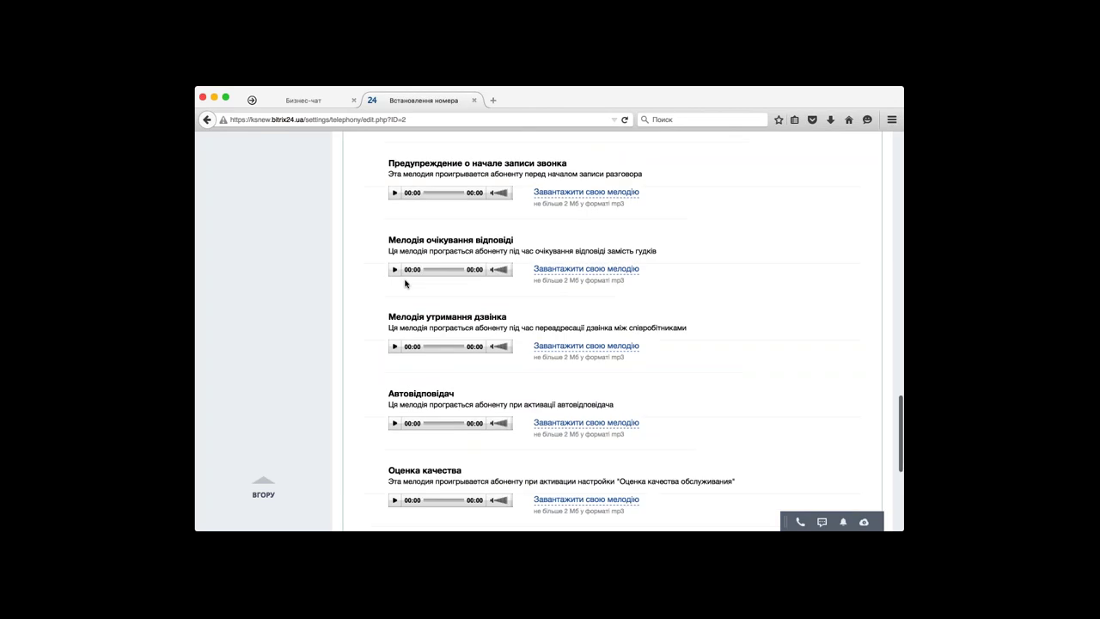
scroll(405, 284, "up", 2)
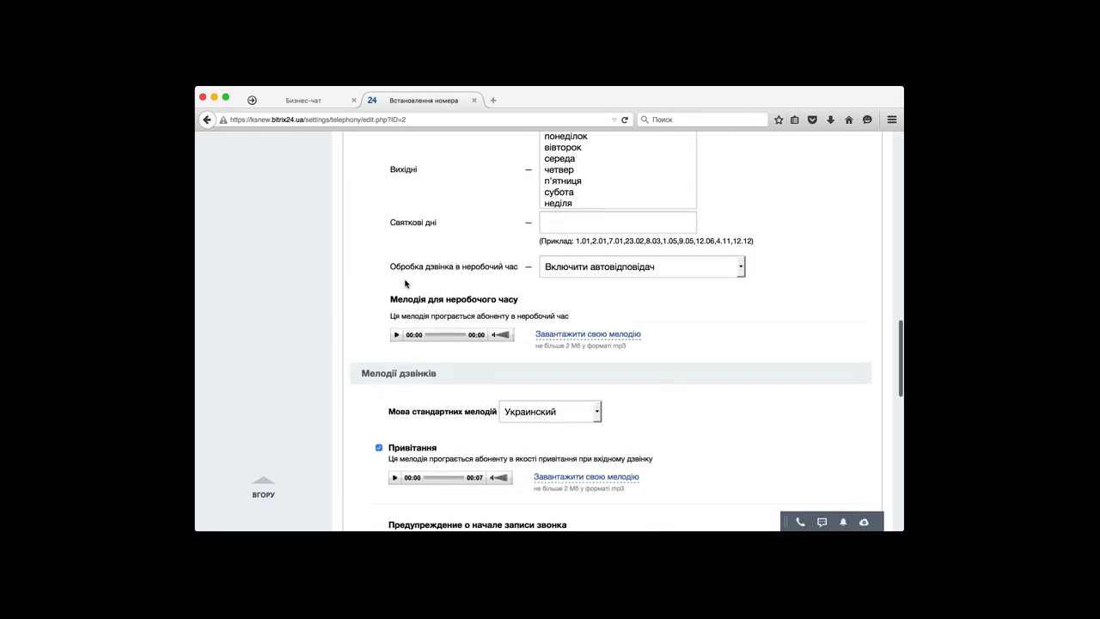
scroll(405, 283, "up", 15)
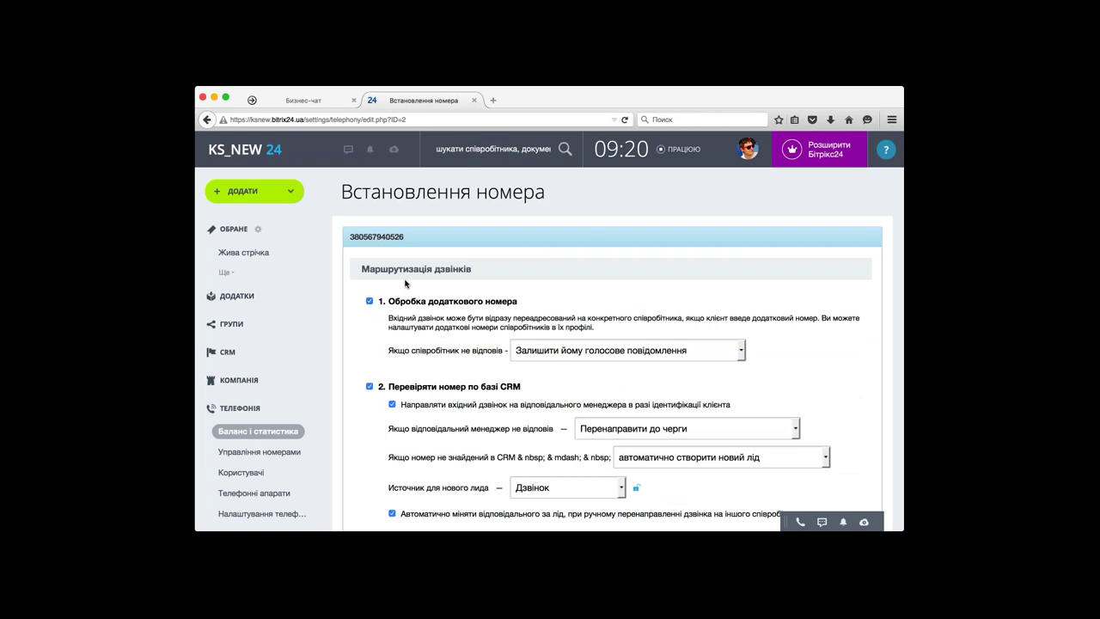
scroll(406, 284, "down", 3)
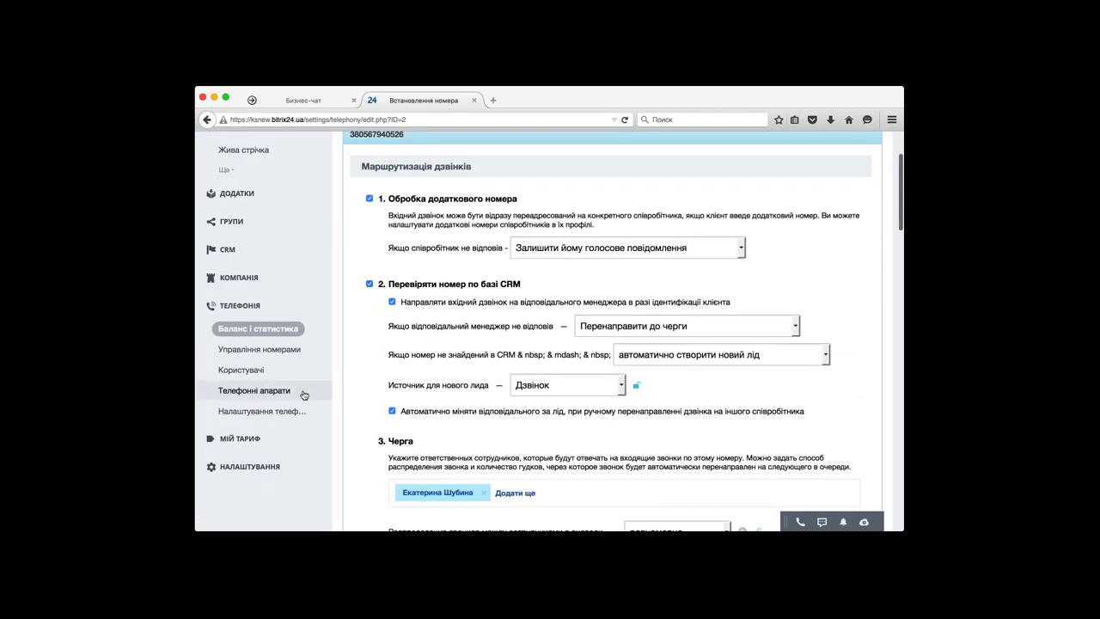
- Read through the Телефонні апарати instructions for connecting SIP or DECT desk phones
left_click(303, 394)
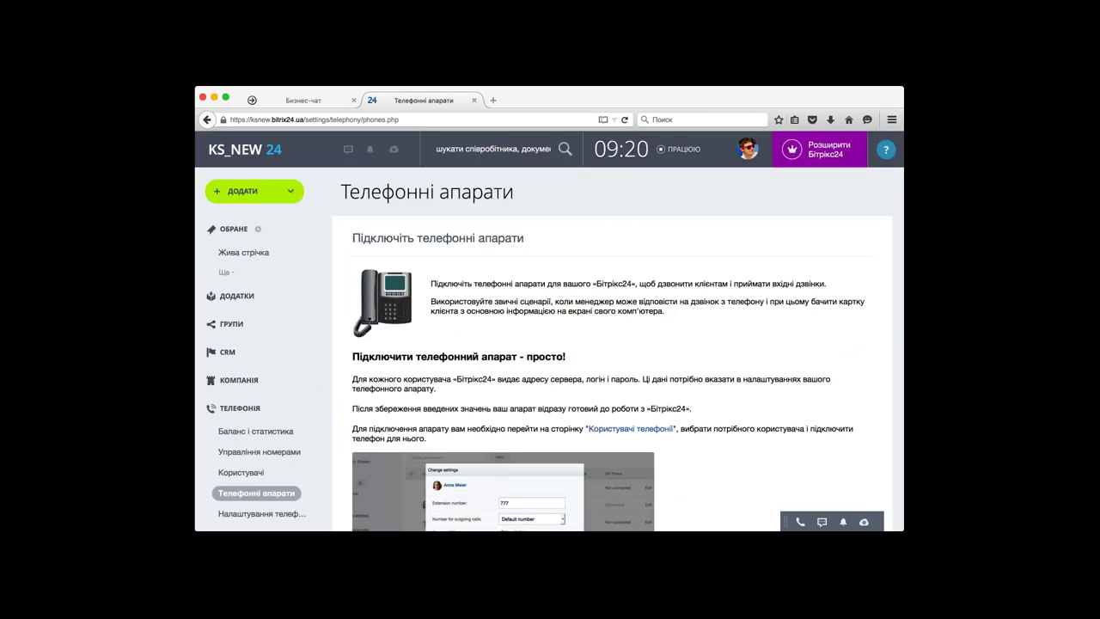
scroll(549, 331, "down", 1)
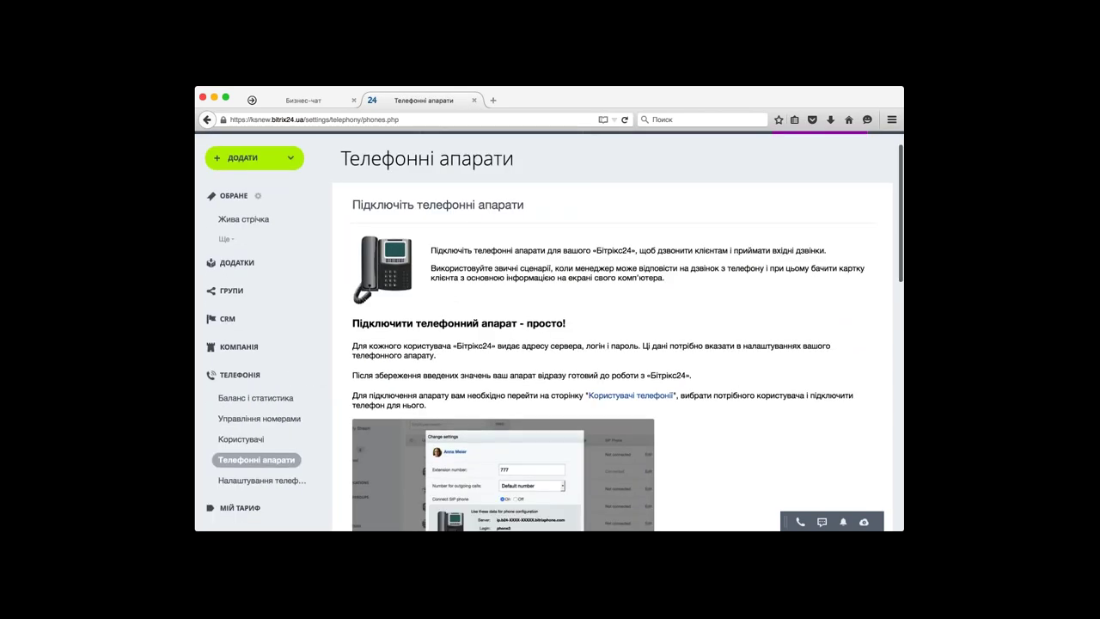
scroll(550, 330, "down", 1)
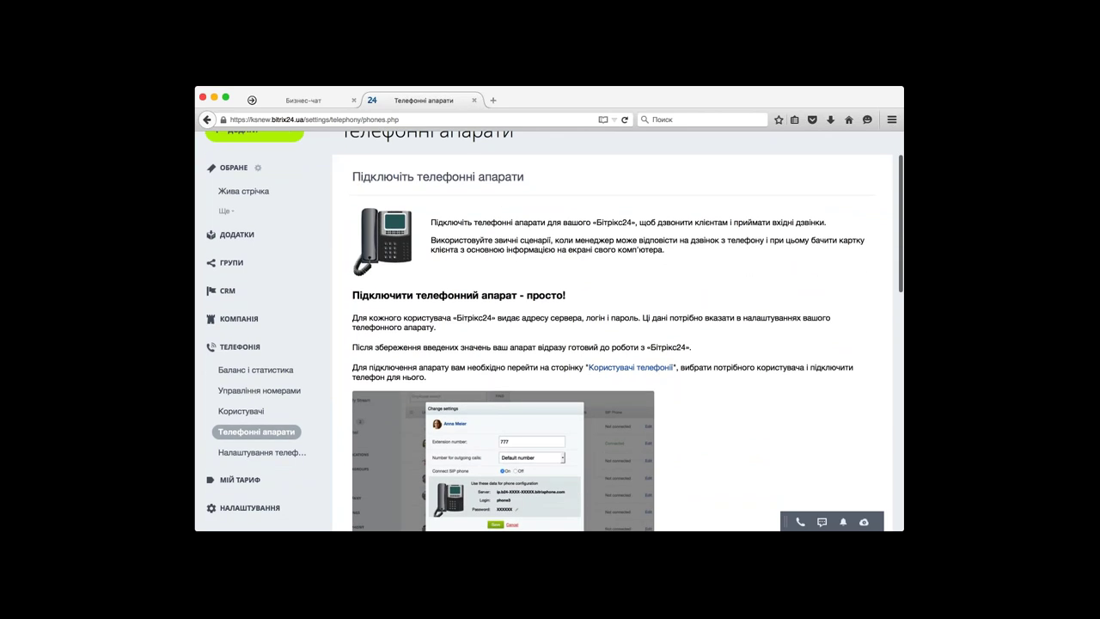
scroll(549, 331, "down", 1)
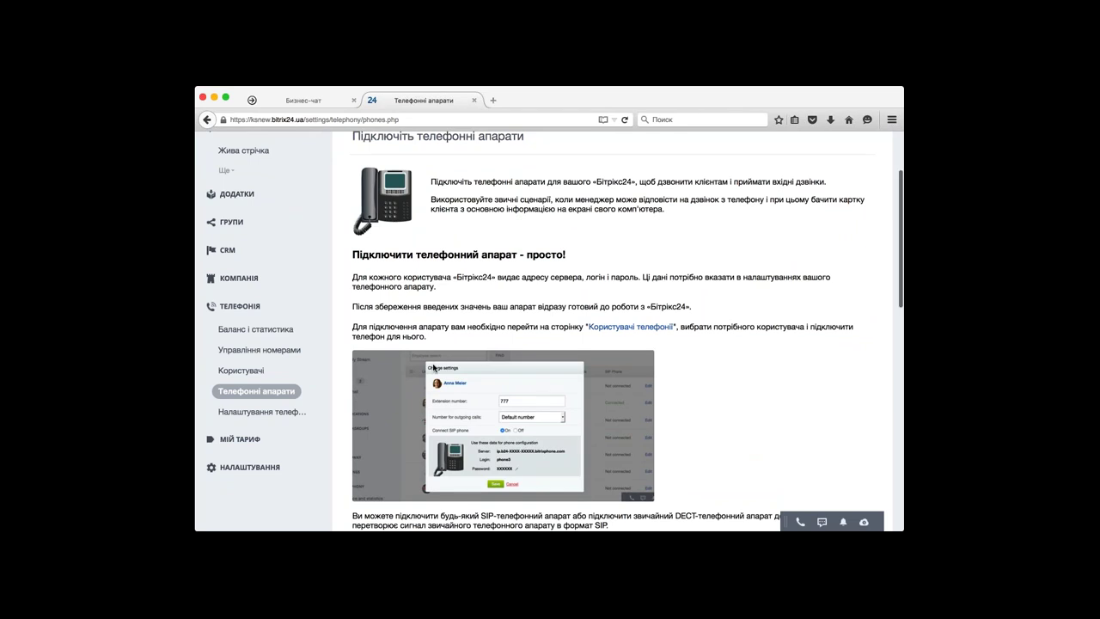
scroll(434, 367, "down", 5)
scroll(434, 367, "up", 3)
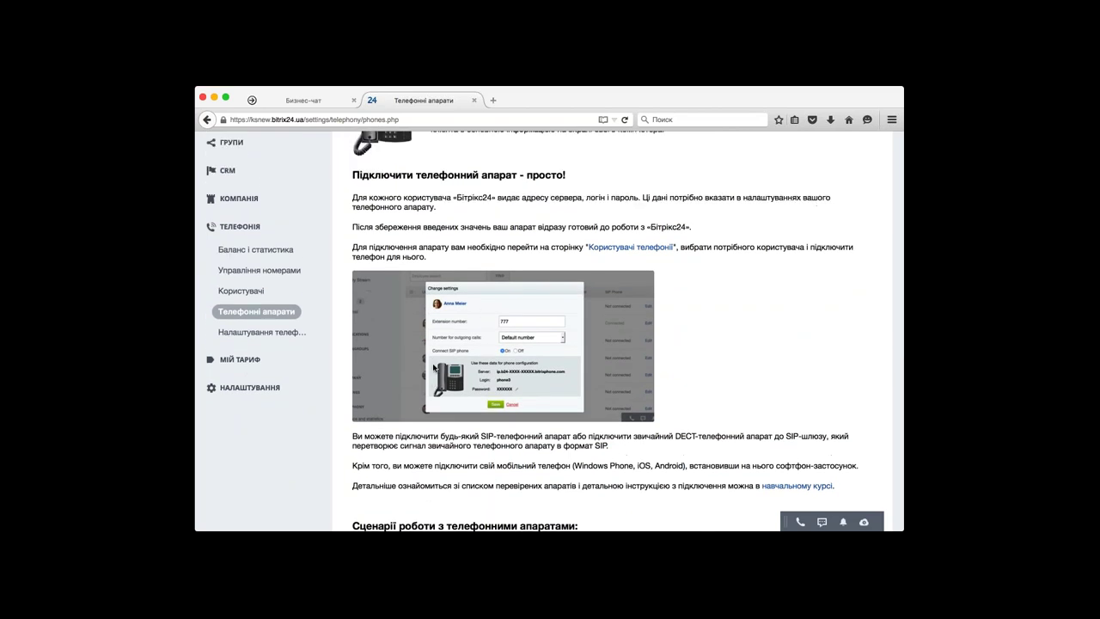
scroll(435, 368, "down", 1)
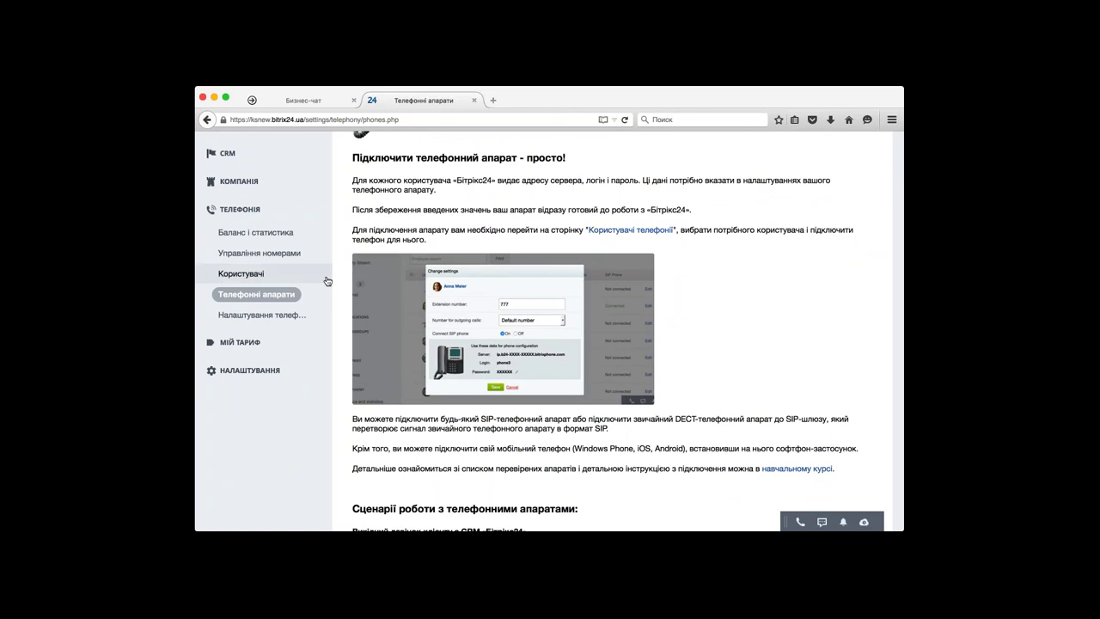
- Open the Користувачі телефонії list and edit the first user's telephony settings
left_click(312, 280)
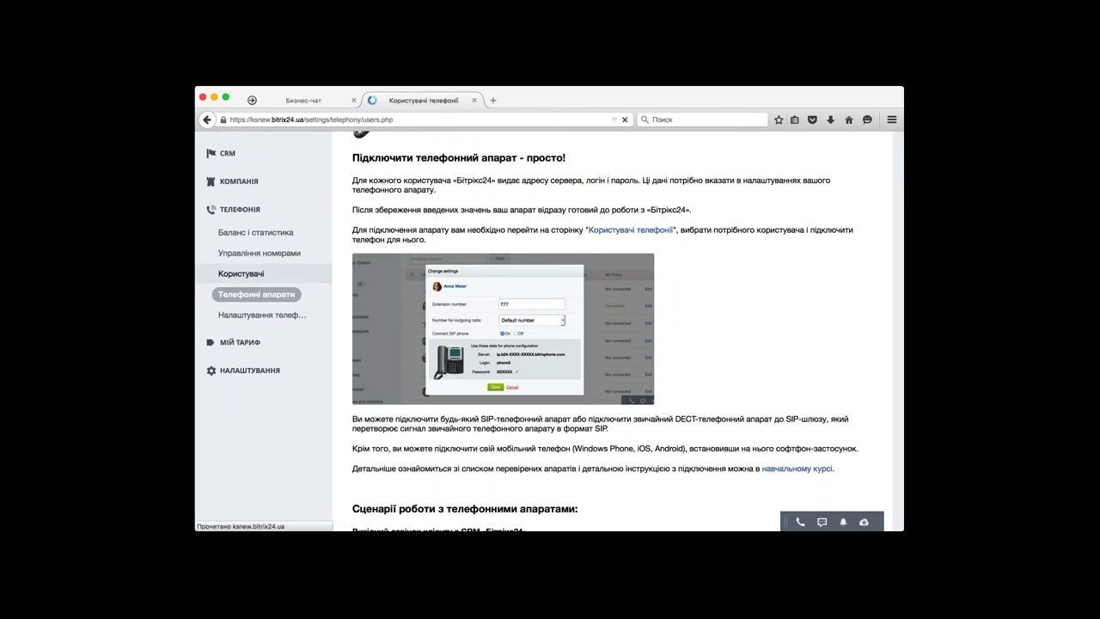
scroll(550, 331, "down", 1)
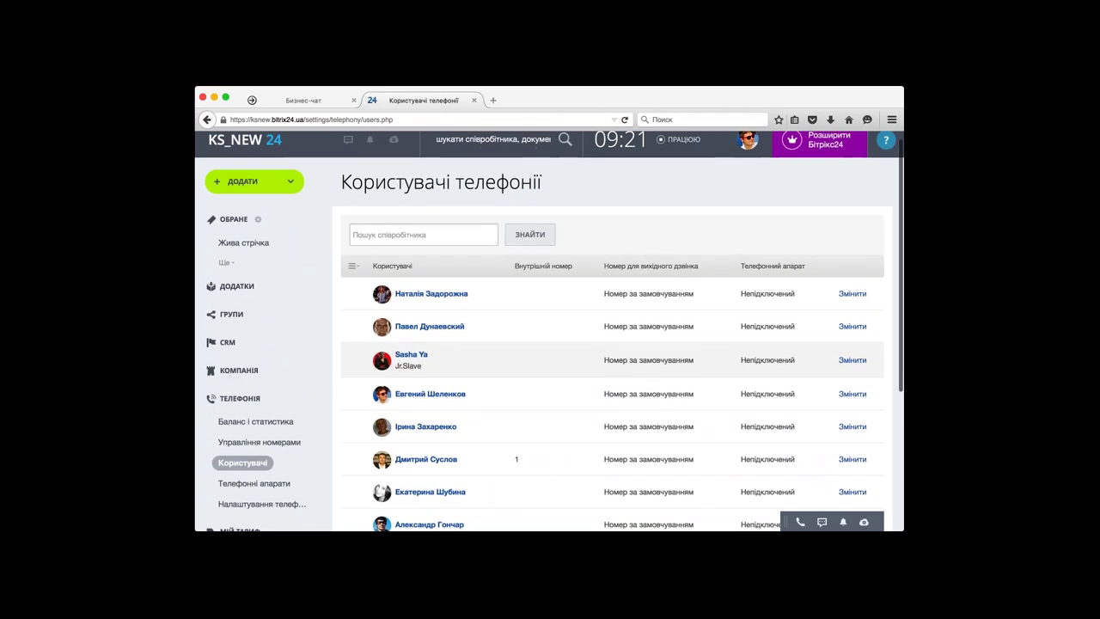
scroll(696, 288, "down", 3)
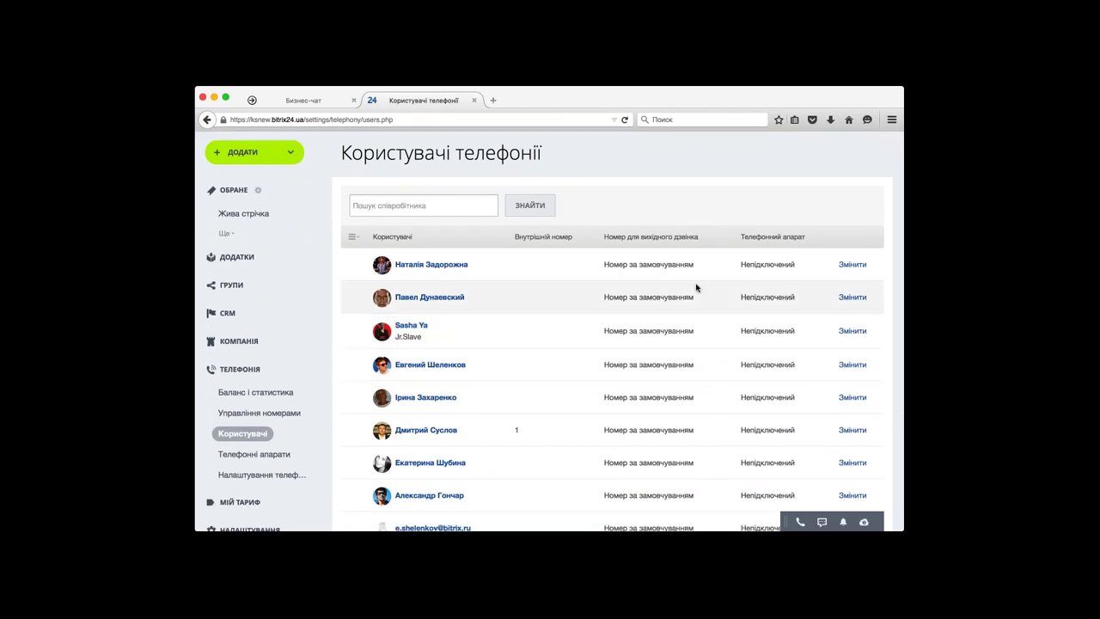
left_click(852, 266)
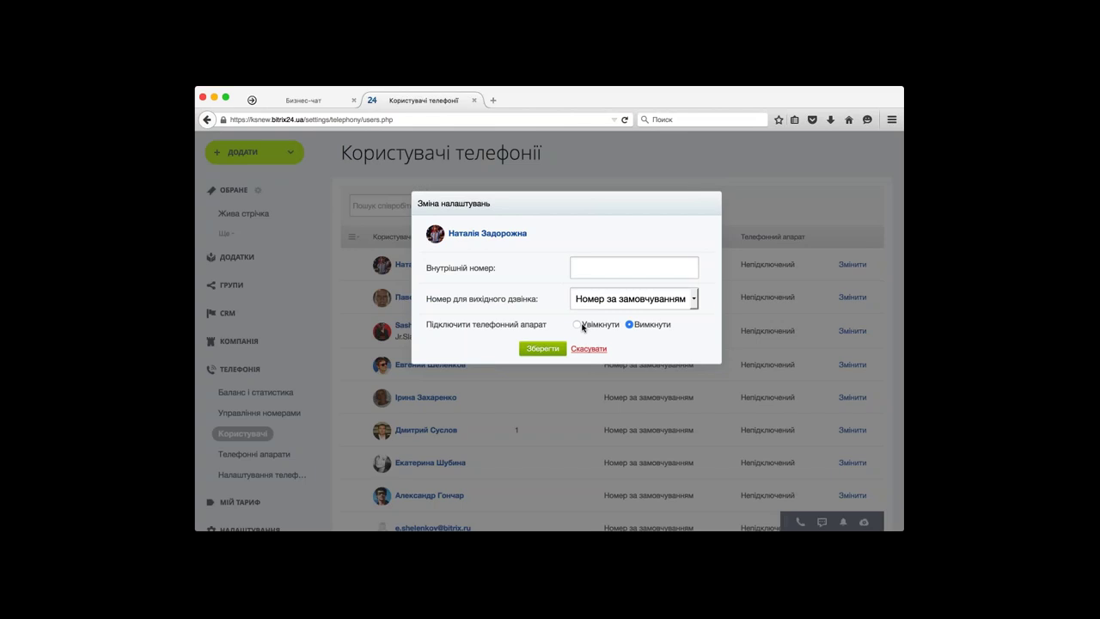
- Enable the first user's SIP phone (Увімкнути), save it as Підключений, then advance the slide
left_click(577, 325)
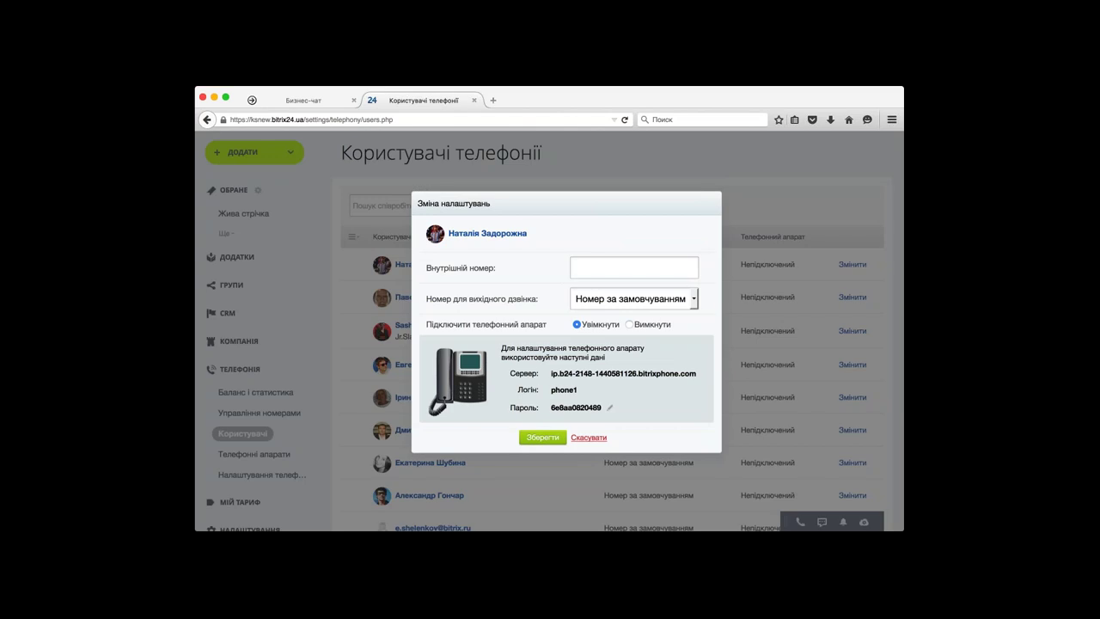
left_click(543, 437)
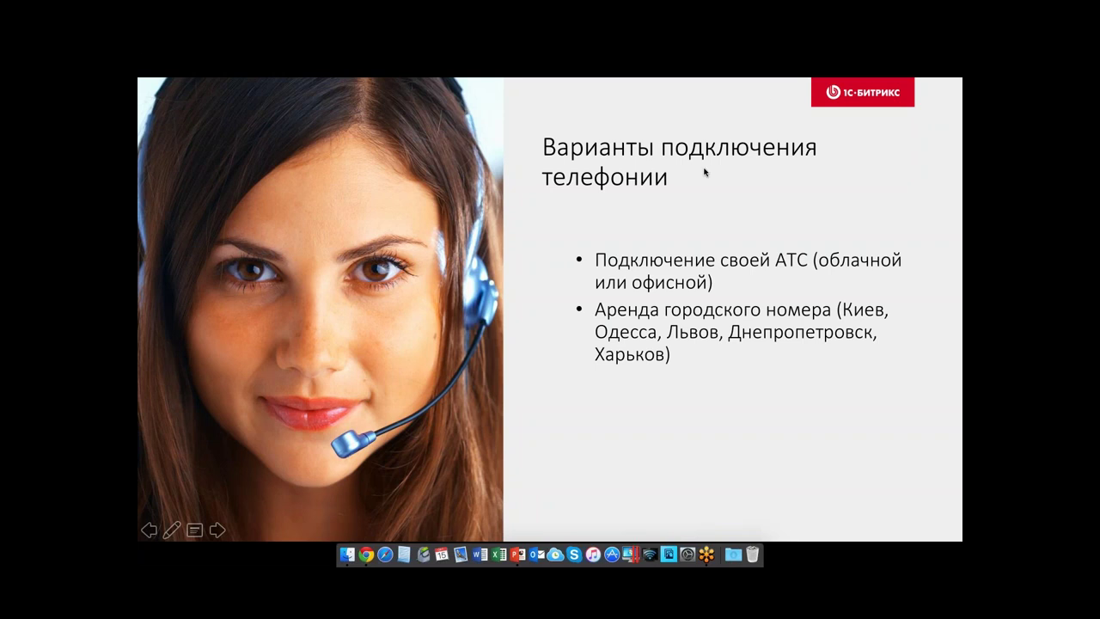
key("Right")
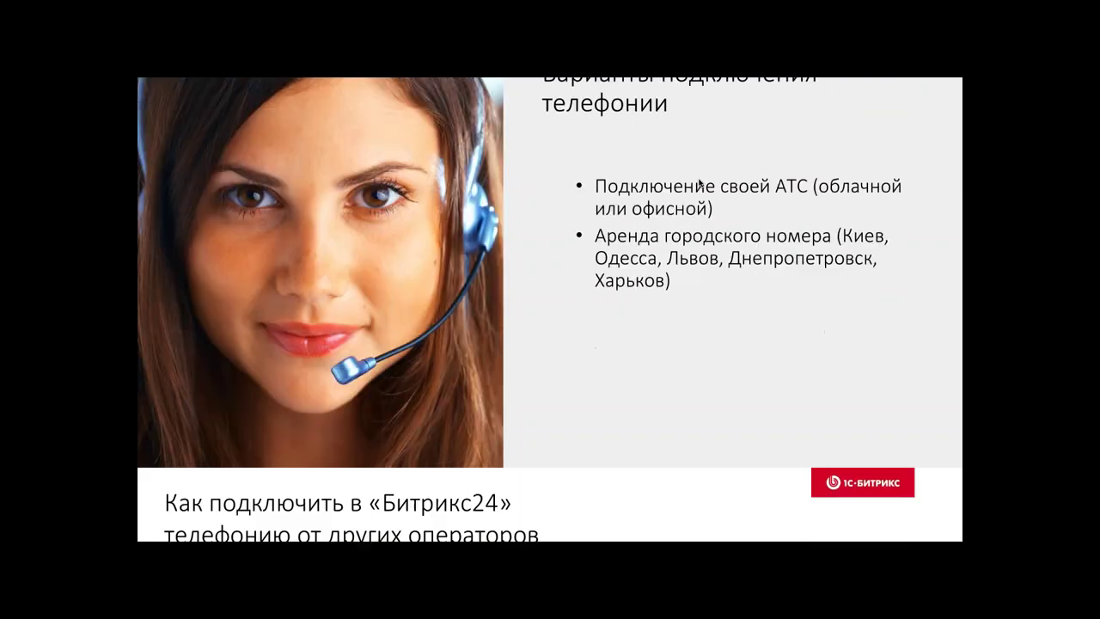